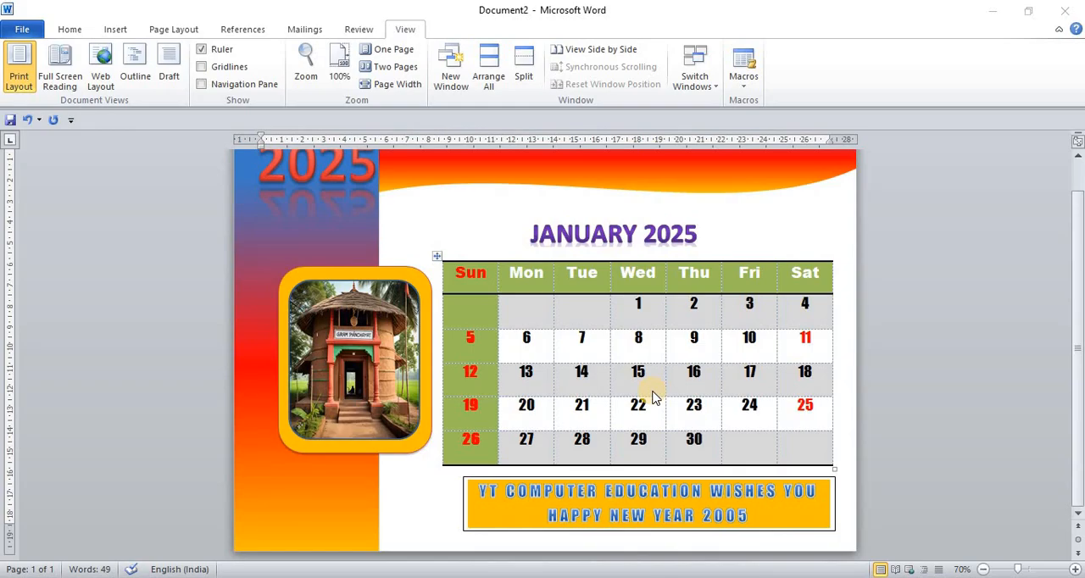
- Look over the upper part of the finished January 2025 calendar and switch to the blank Document3
{"action": "scroll", "coordinate": [650, 394], "scroll_direction": "up", "scroll_amount": 1}
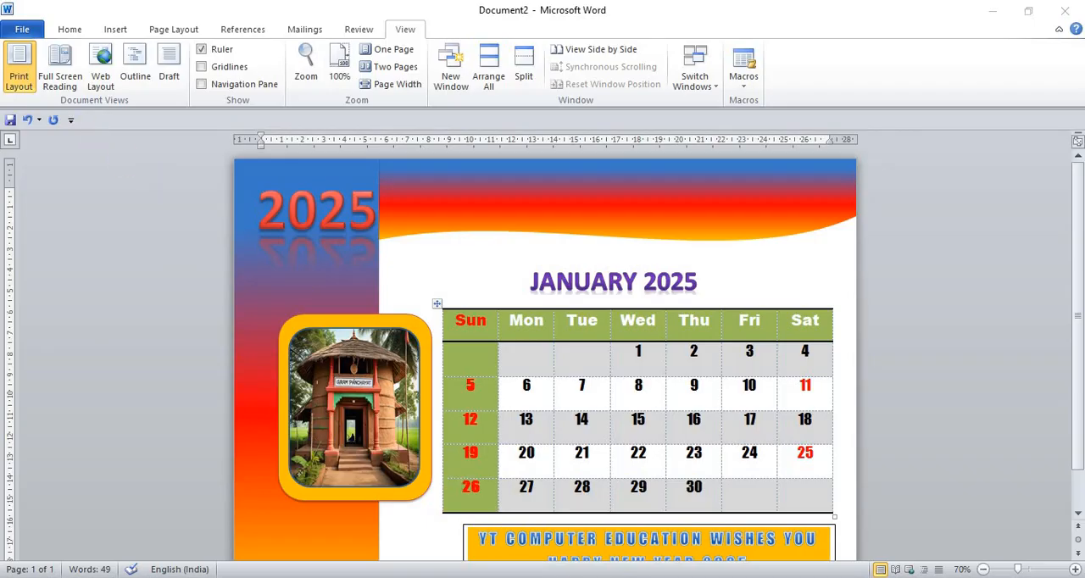
{"action": "mouse_move", "coordinate": [488, 573]}
{"action": "left_click", "coordinate": [530, 546]}
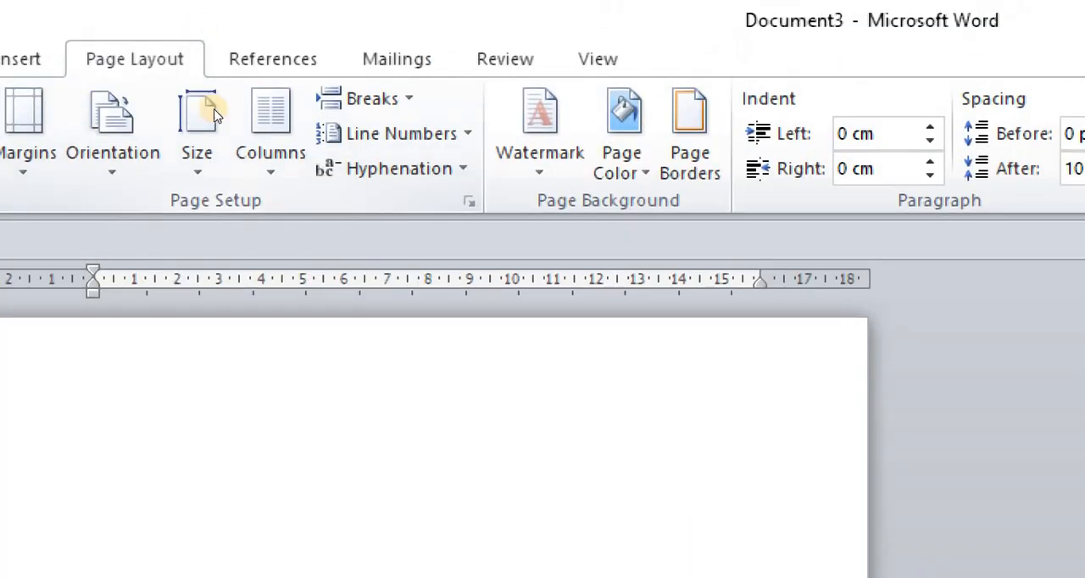
- Check the available paper sizes without changing the size, and set the page orientation to Landscape
{"action": "left_click", "coordinate": [207, 116]}
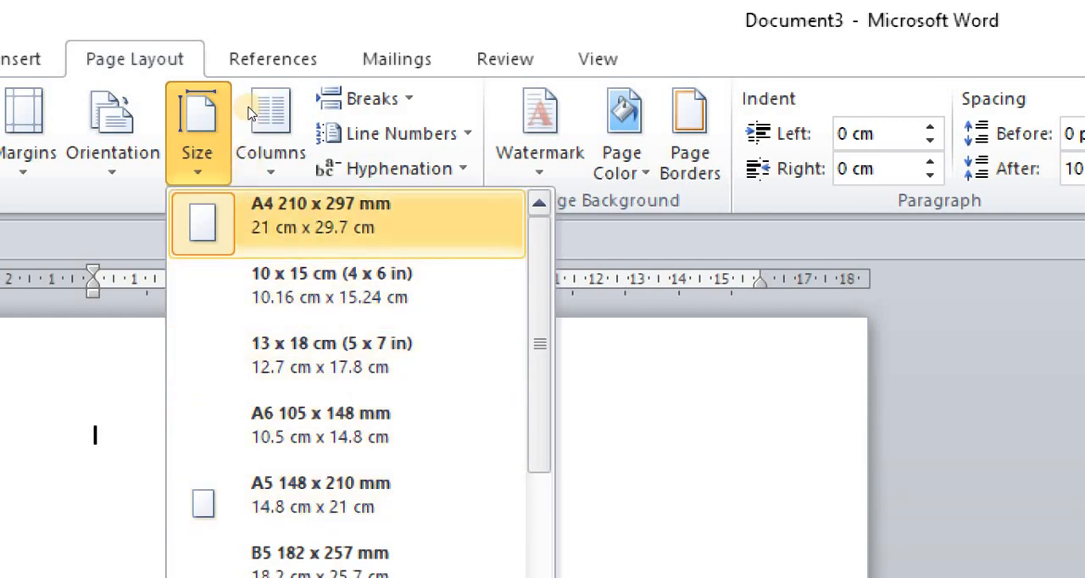
{"action": "key", "text": "Escape"}
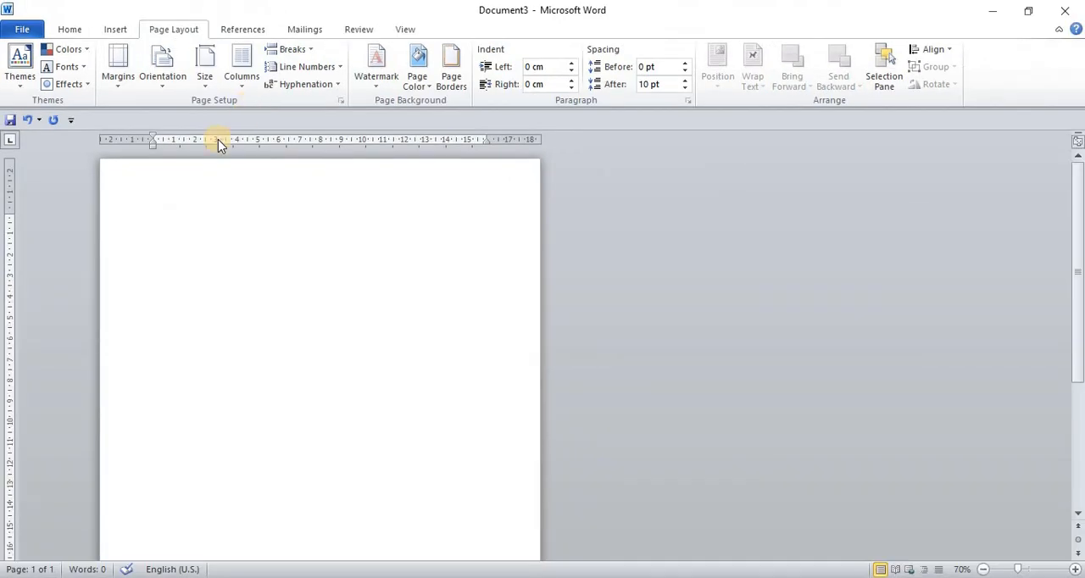
{"action": "left_click", "coordinate": [163, 75]}
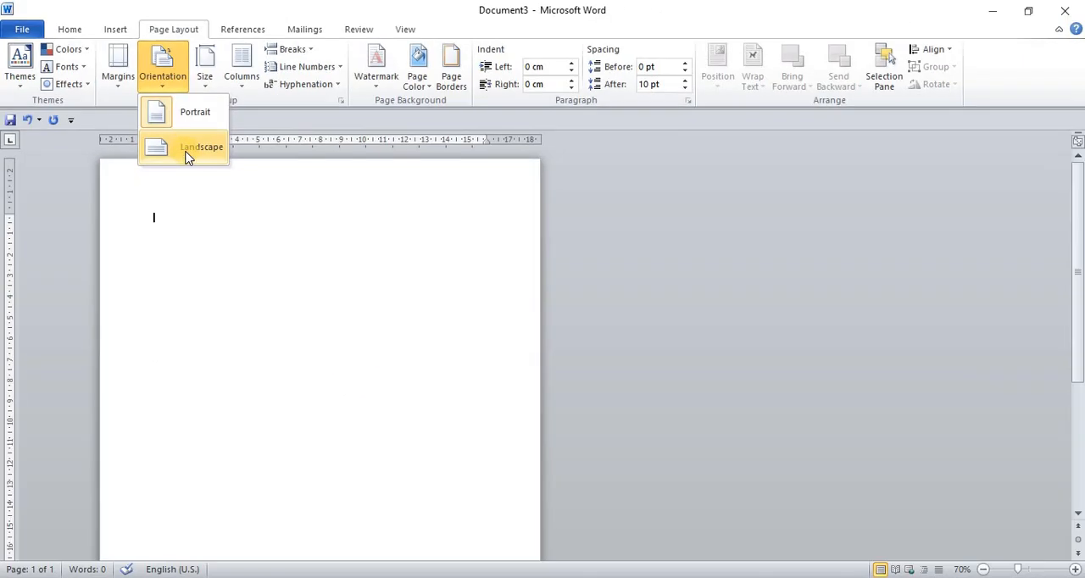
{"action": "left_click", "coordinate": [188, 150]}
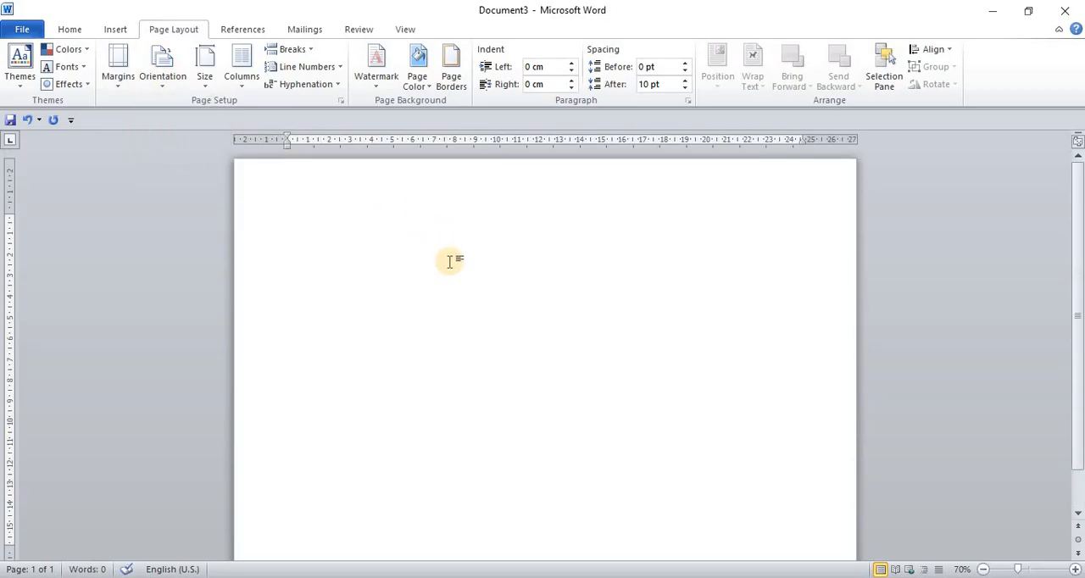
- Draw a rectangle about 20.96 cm high and 8.72 cm wide along the page's left edge
{"action": "left_click", "coordinate": [113, 30]}
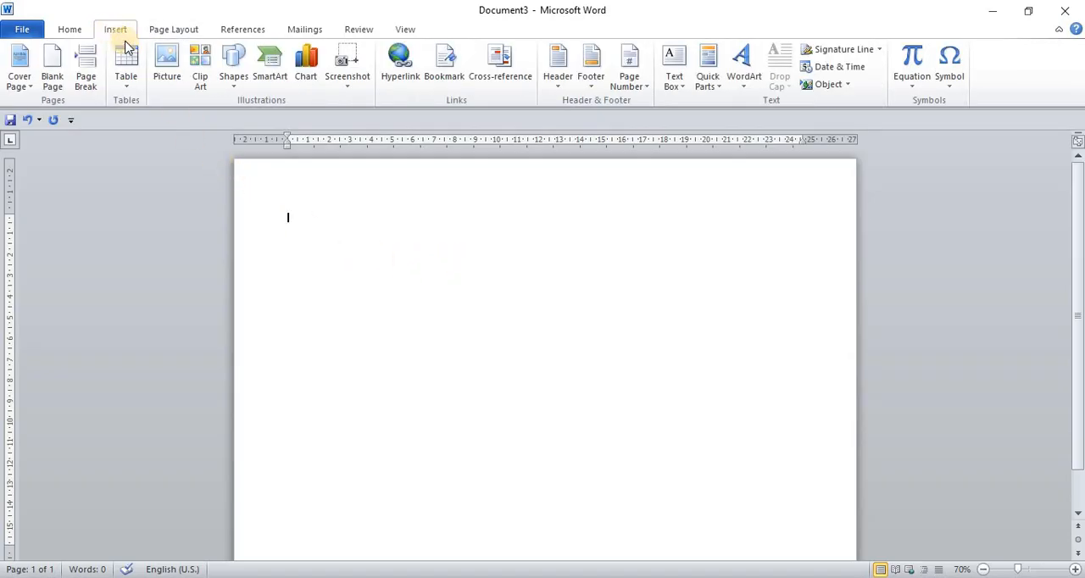
{"action": "left_click", "coordinate": [236, 81]}
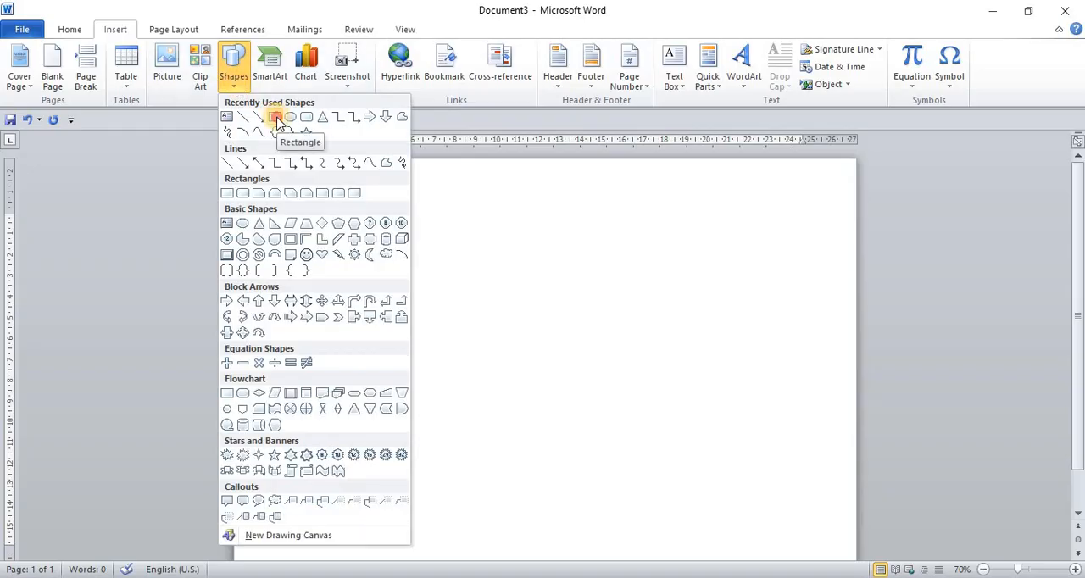
{"action": "left_click", "coordinate": [277, 119]}
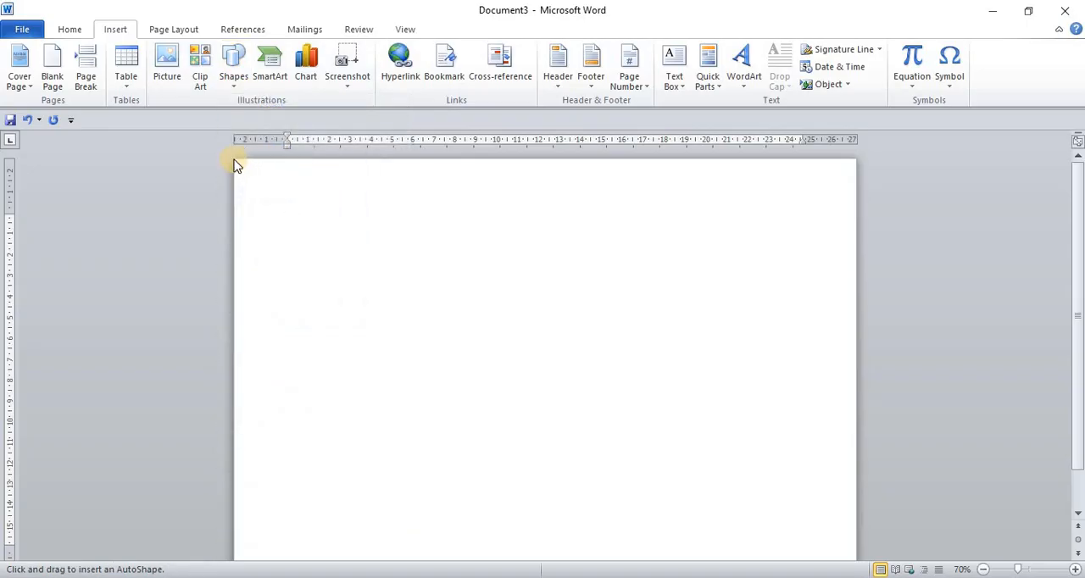
{"action": "mouse_move", "coordinate": [234, 158]}
{"action": "left_mouse_down"}
{"action": "mouse_move", "coordinate": [332, 179]}
{"action": "mouse_move", "coordinate": [373, 215]}
{"action": "mouse_move", "coordinate": [370, 413]}
{"action": "mouse_move", "coordinate": [405, 576]}
{"action": "mouse_move", "coordinate": [419, 574]}
{"action": "mouse_move", "coordinate": [416, 551]}
{"action": "left_mouse_up"}
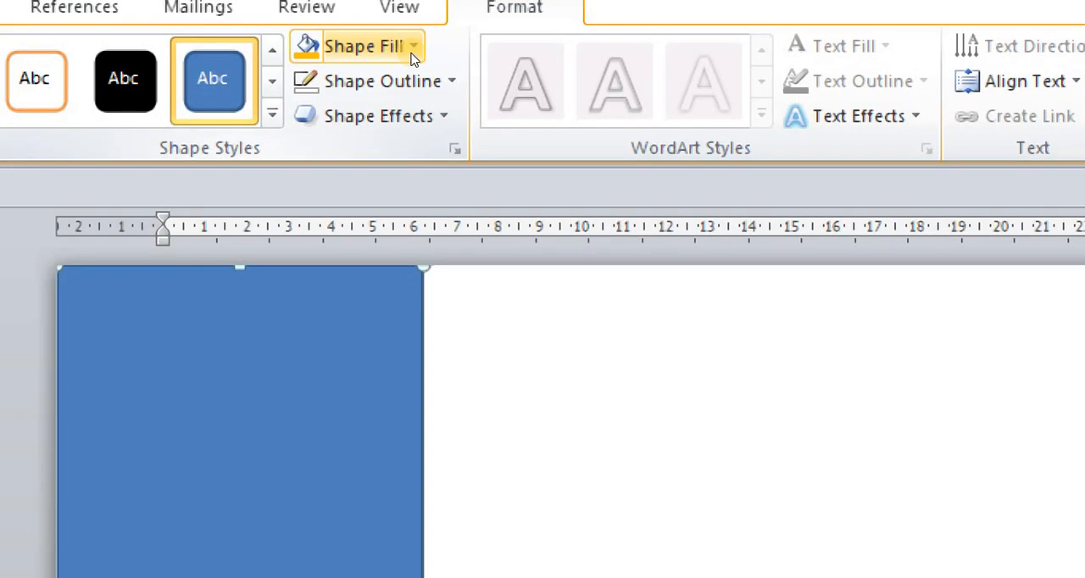
- Change the tall rectangle's fill to a gradient fill in the shape formatting options
{"action": "left_click", "coordinate": [411, 54]}
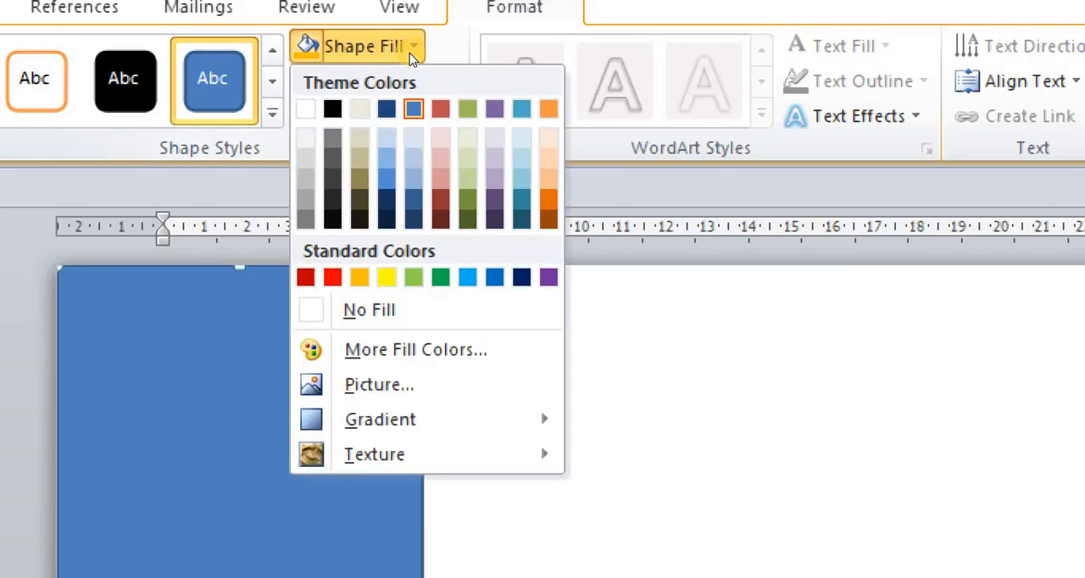
{"action": "mouse_move", "coordinate": [427, 420]}
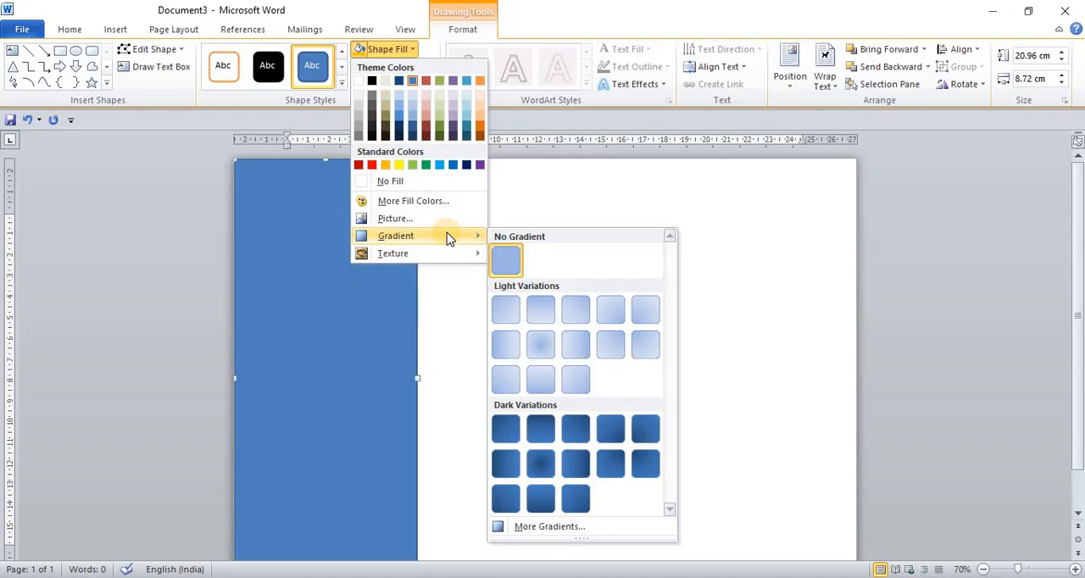
{"action": "left_click", "coordinate": [565, 528]}
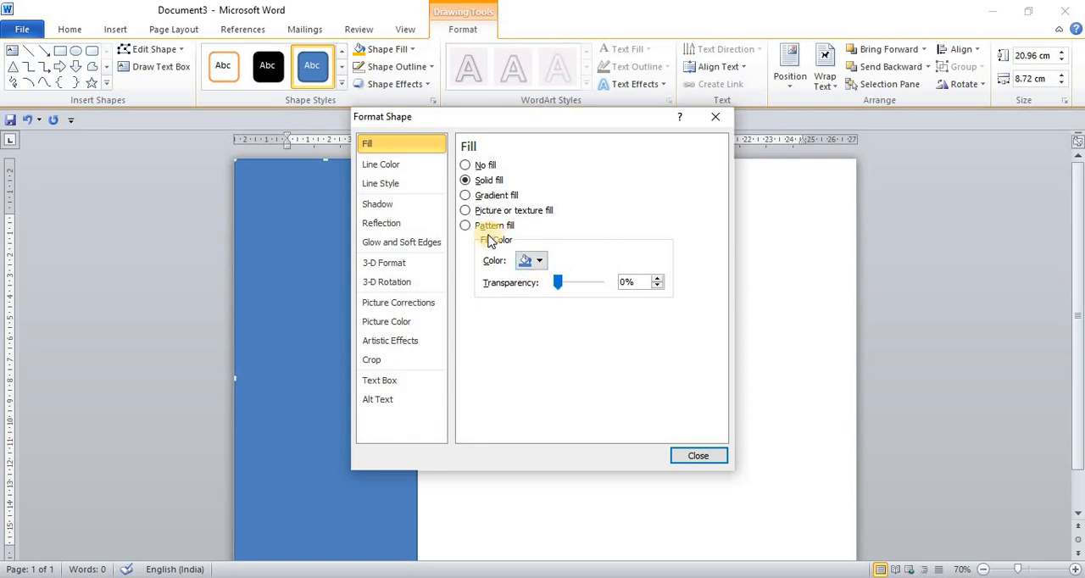
{"action": "left_click", "coordinate": [466, 195]}
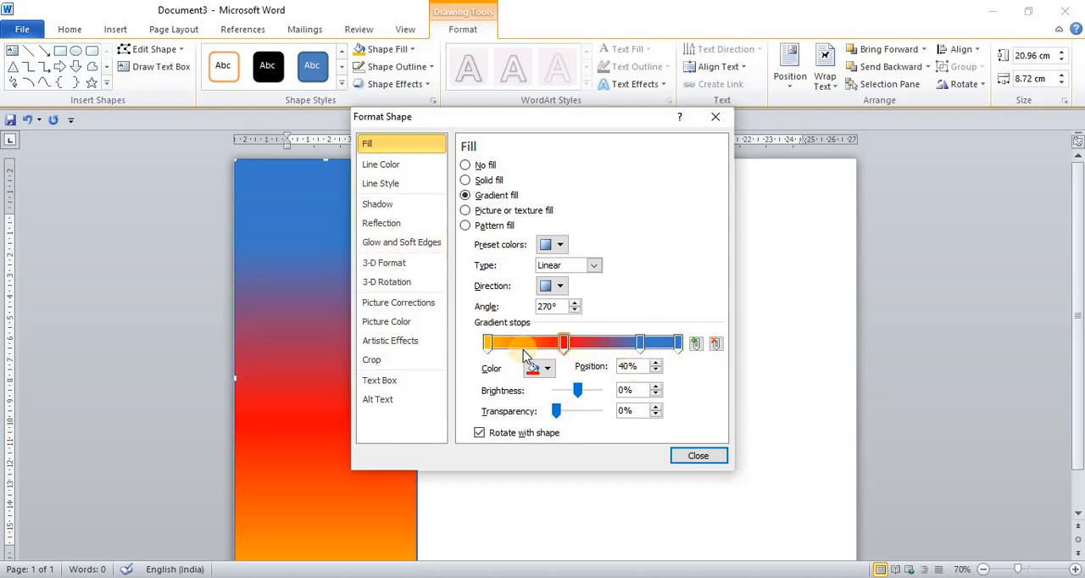
- Try green on the gradient's first stop at 0% and set that stop back to orange
{"action": "left_click", "coordinate": [486, 343]}
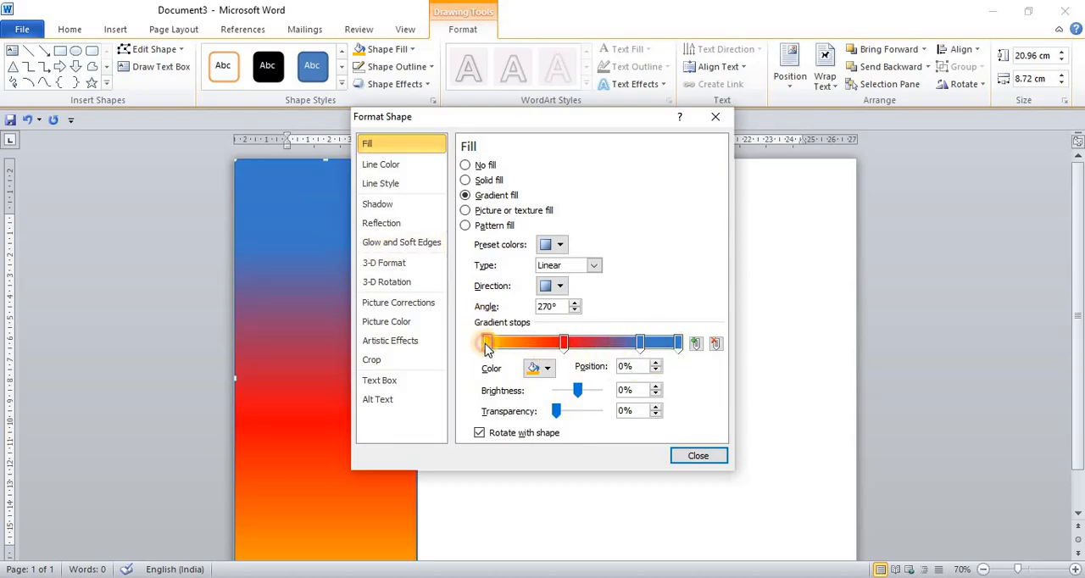
{"action": "left_click", "coordinate": [551, 379]}
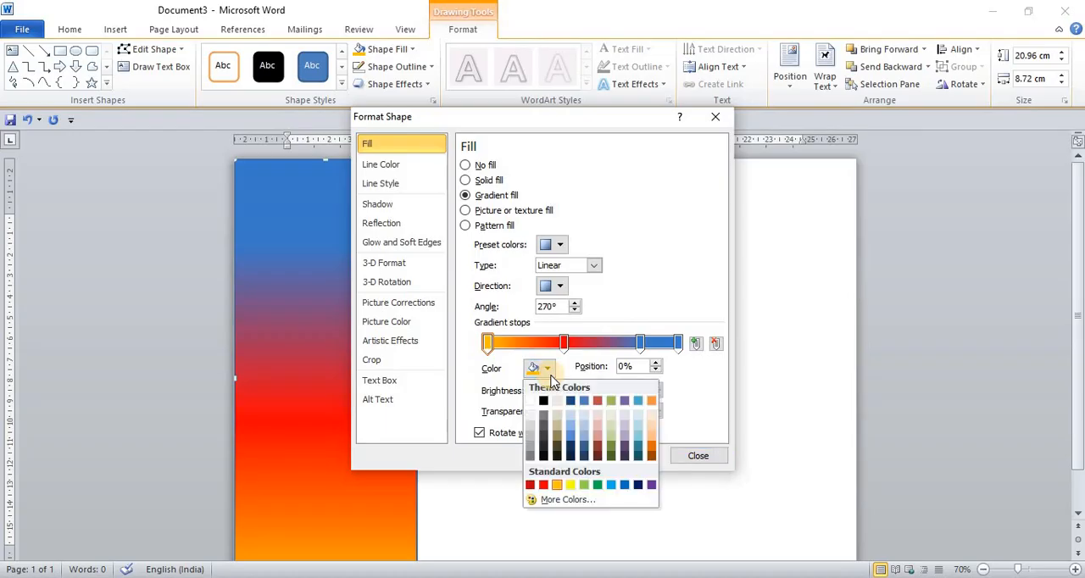
{"action": "left_click", "coordinate": [592, 486]}
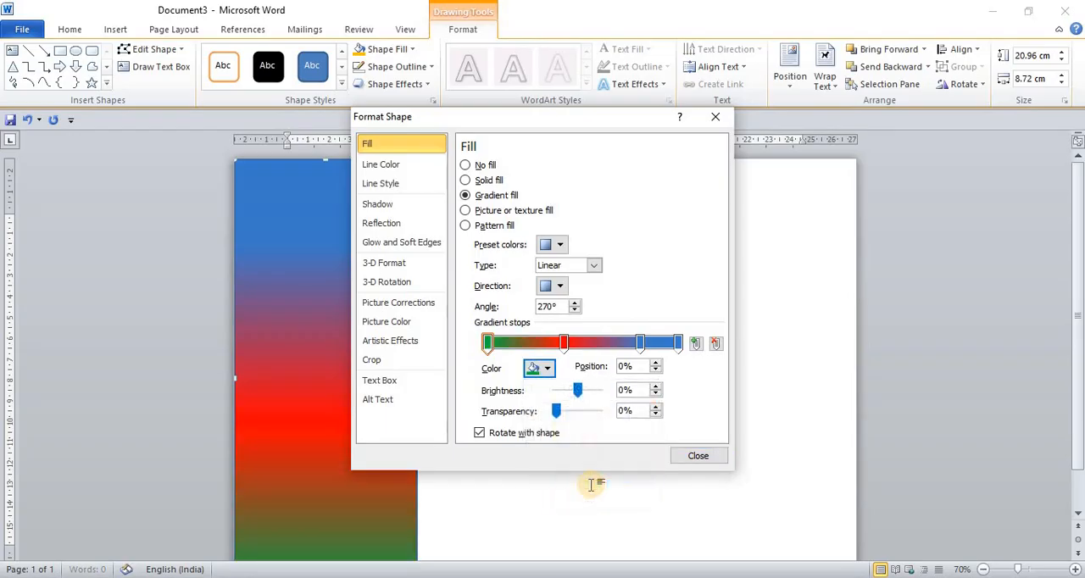
{"action": "left_click", "coordinate": [547, 374]}
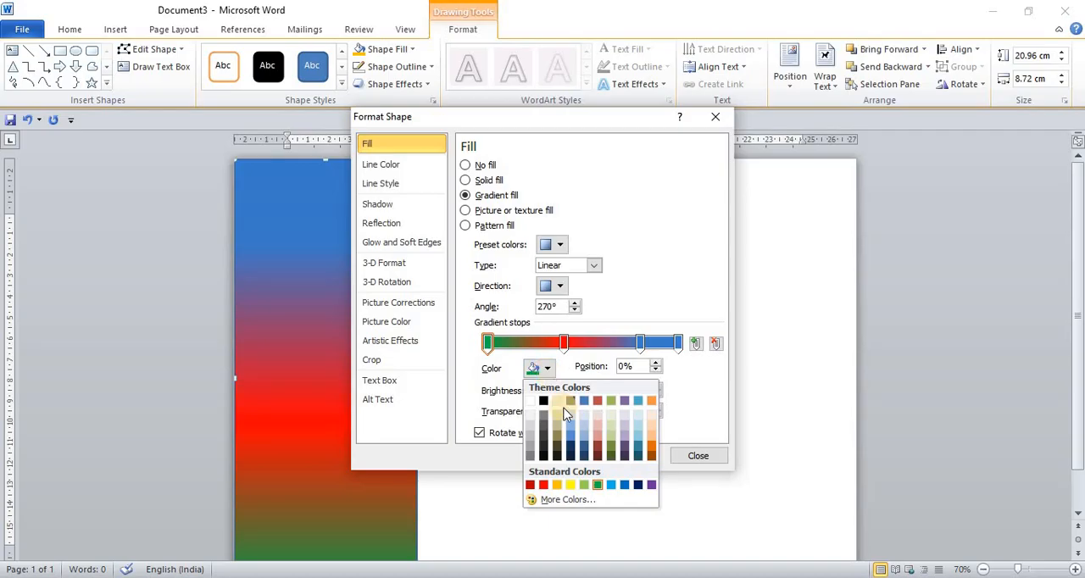
{"action": "left_click", "coordinate": [557, 487]}
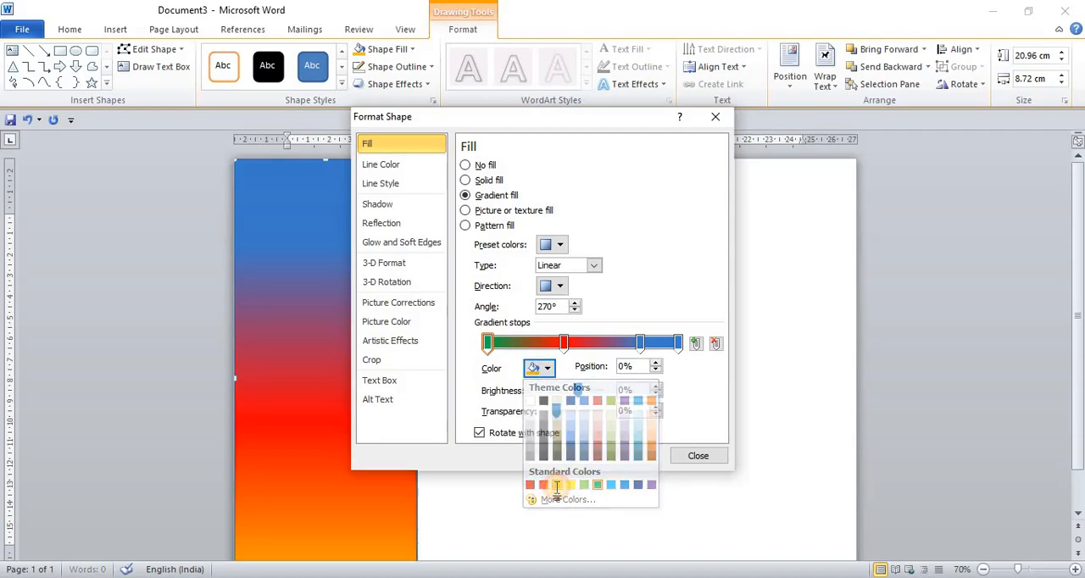
- Set the gradient's last stop at 100% to the dark blue theme colour at -25% brightness and close the shape formatting
{"action": "left_click", "coordinate": [676, 349]}
{"action": "left_click", "coordinate": [546, 373]}
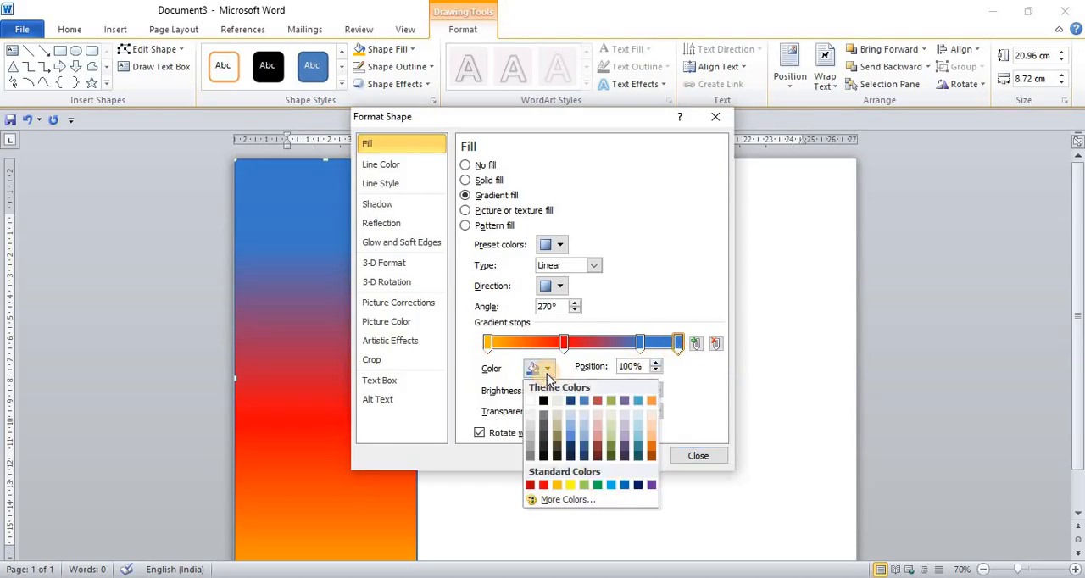
{"action": "left_click", "coordinate": [573, 446]}
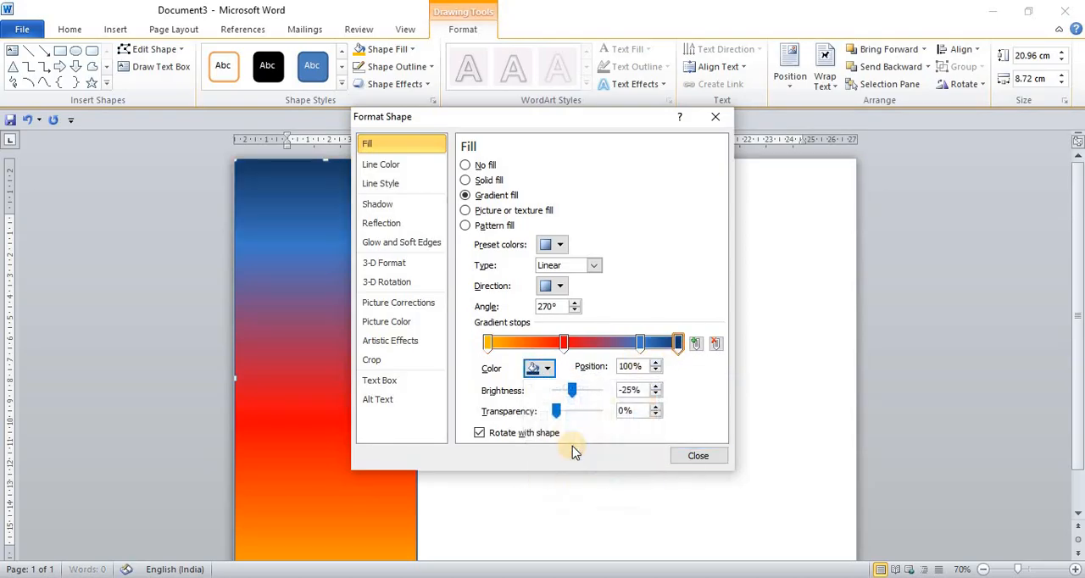
{"action": "left_click", "coordinate": [698, 457]}
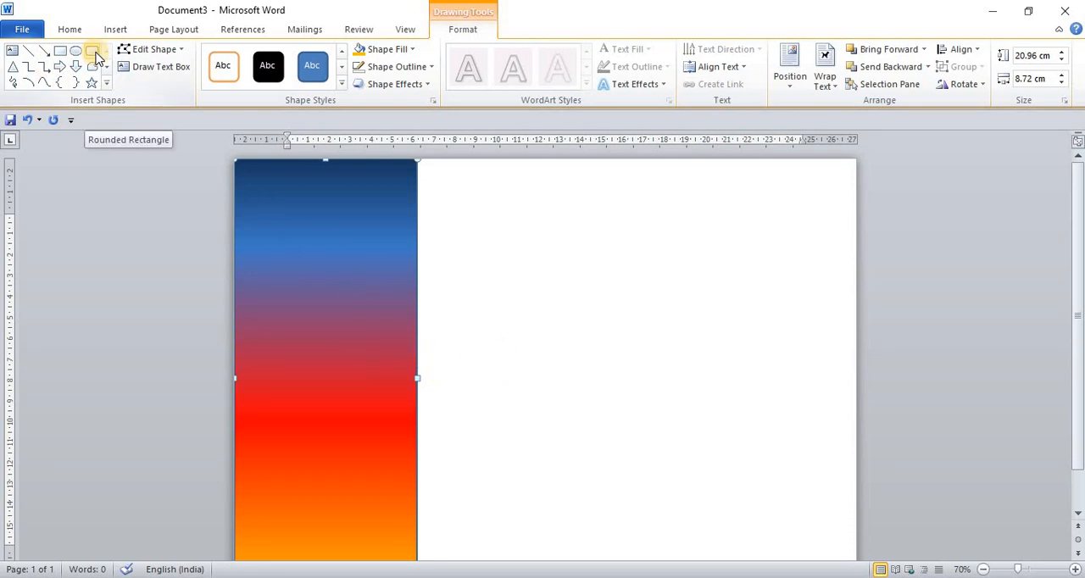
- Draw a rounded rectangle about 5.95 cm high and 7.05 cm wide across the gradient strip's right edge
{"action": "left_click", "coordinate": [116, 30]}
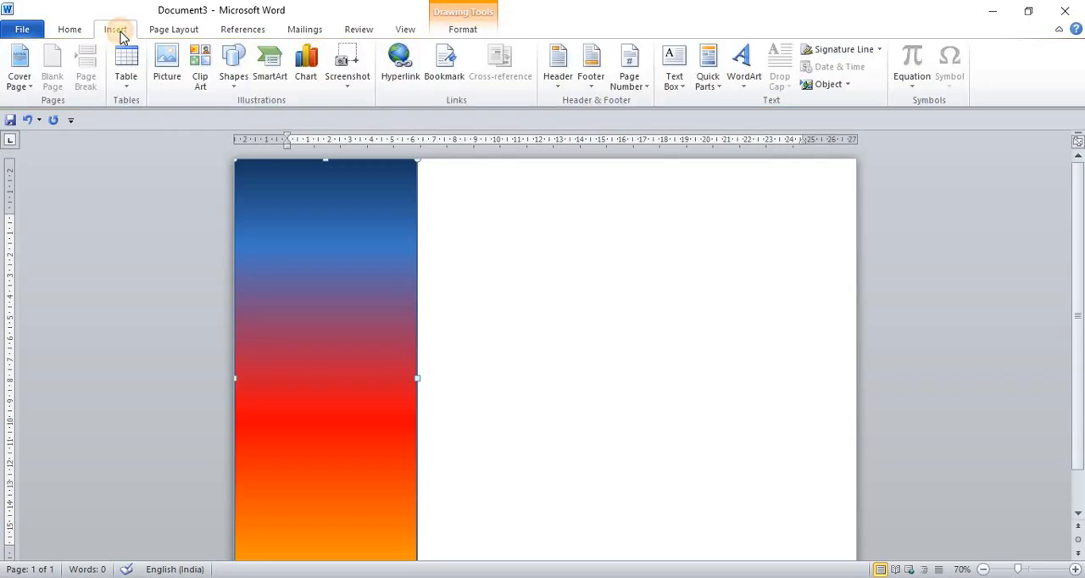
{"action": "left_click", "coordinate": [234, 78]}
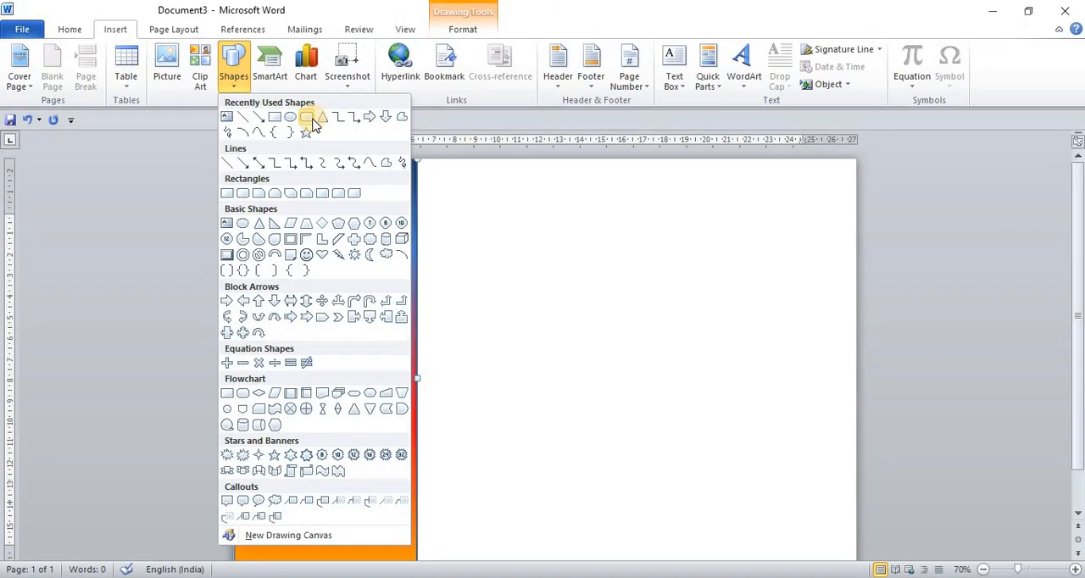
{"action": "left_click", "coordinate": [311, 118]}
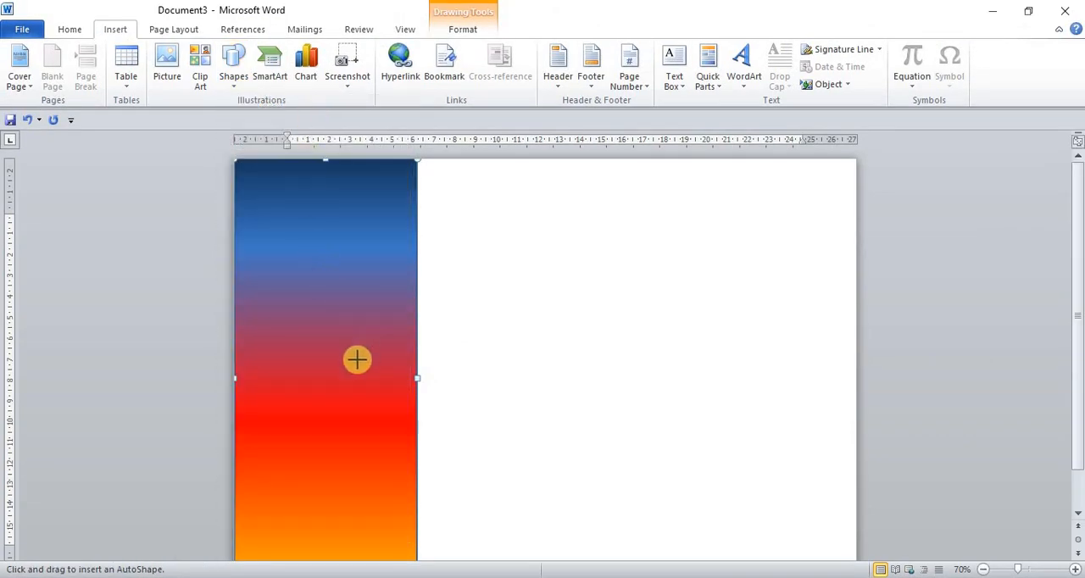
{"action": "left_click_drag", "start_coordinate": [358, 361], "coordinate": [505, 486]}
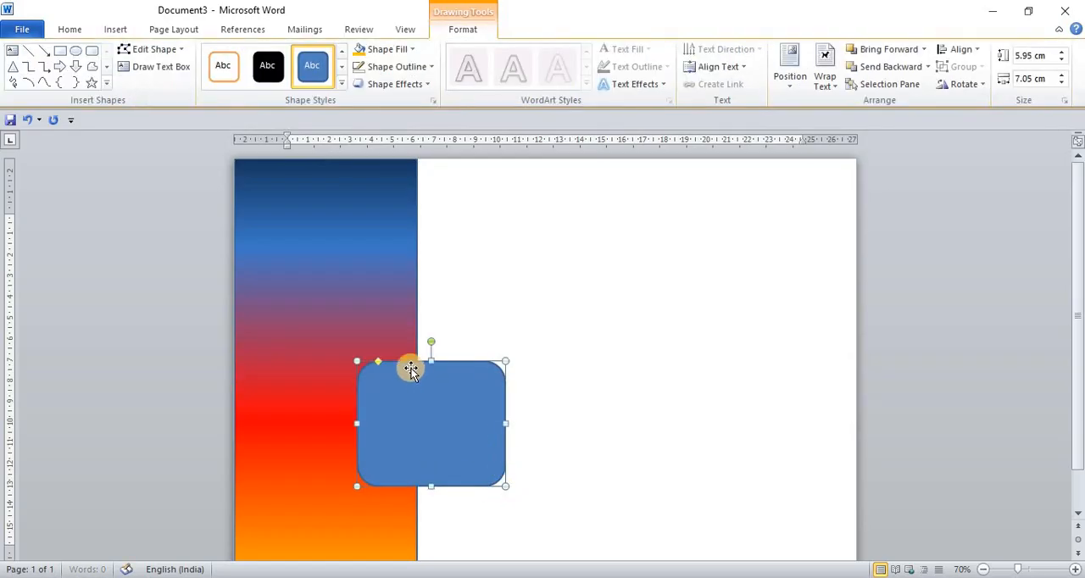
- Remove the rounded rectangle's fill and enlarge it from its upper-left corner to about 7.16 by 8.57 cm
{"action": "left_click", "coordinate": [412, 51]}
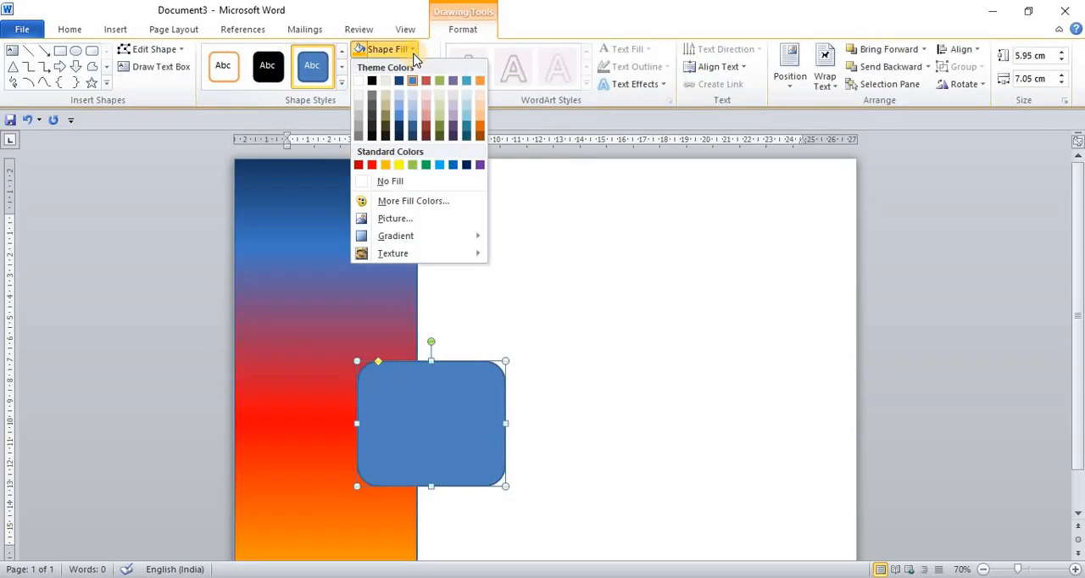
{"action": "left_click", "coordinate": [404, 181]}
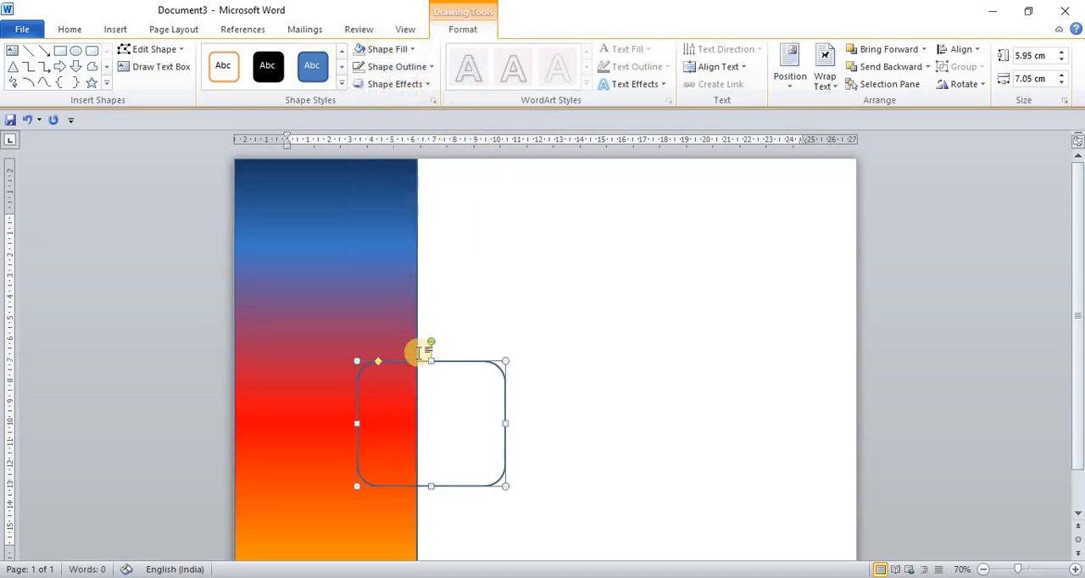
{"action": "left_click_drag", "start_coordinate": [357, 360], "coordinate": [326, 336]}
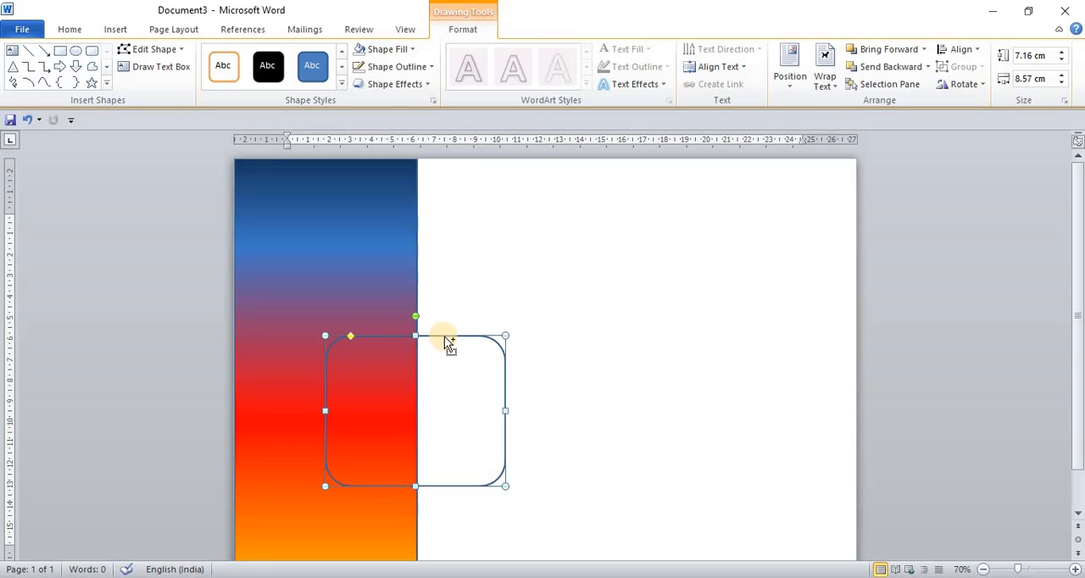
- Paste a copy of the rounded rectangle, align it over the original and shrink it into a centred inner frame
{"action": "key", "text": "ctrl+v"}
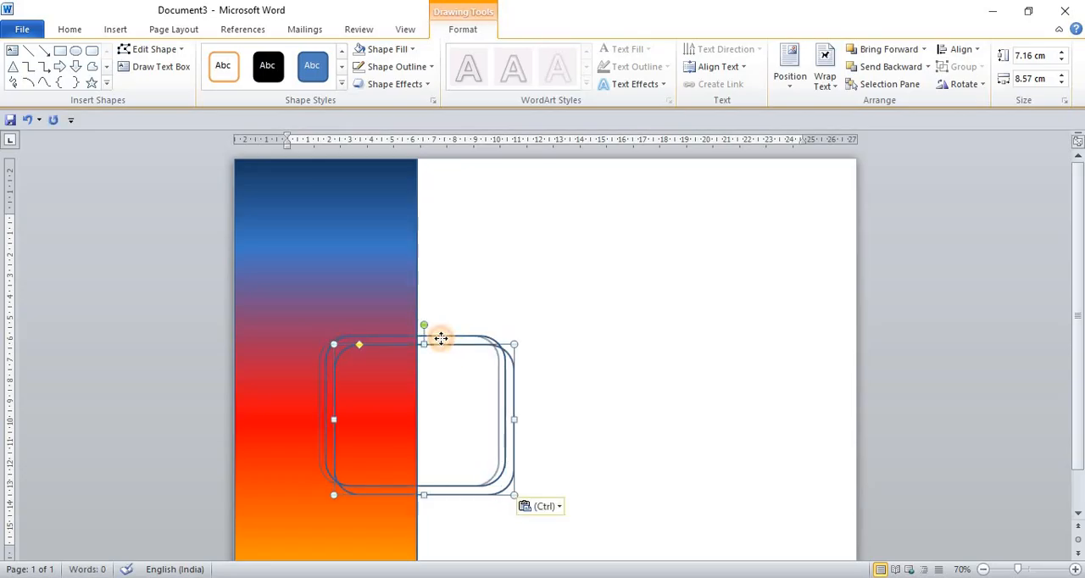
{"action": "left_click_drag", "start_coordinate": [448, 339], "coordinate": [439, 330]}
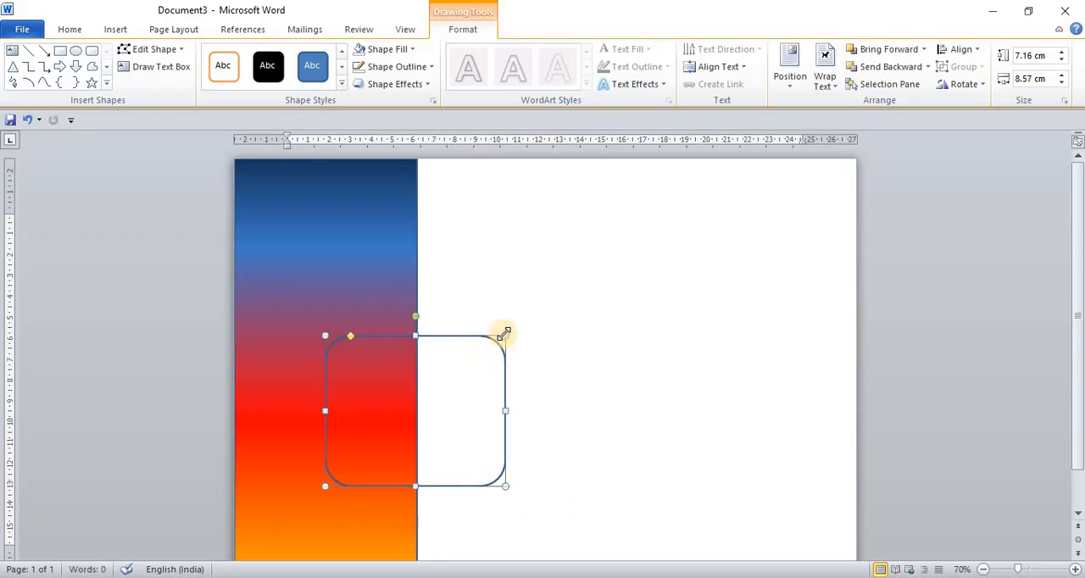
{"action": "left_click_drag", "start_coordinate": [506, 337], "coordinate": [489, 365]}
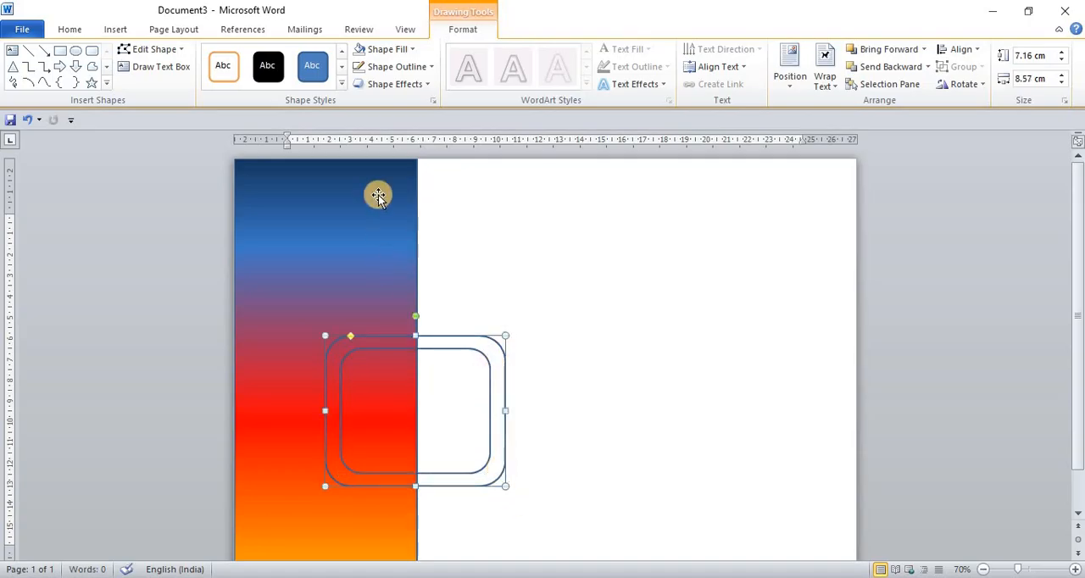
- Change the outer rounded rectangle's fill to a gradient fill in the shape formatting options
{"action": "left_click", "coordinate": [416, 55]}
{"action": "mouse_move", "coordinate": [484, 238]}
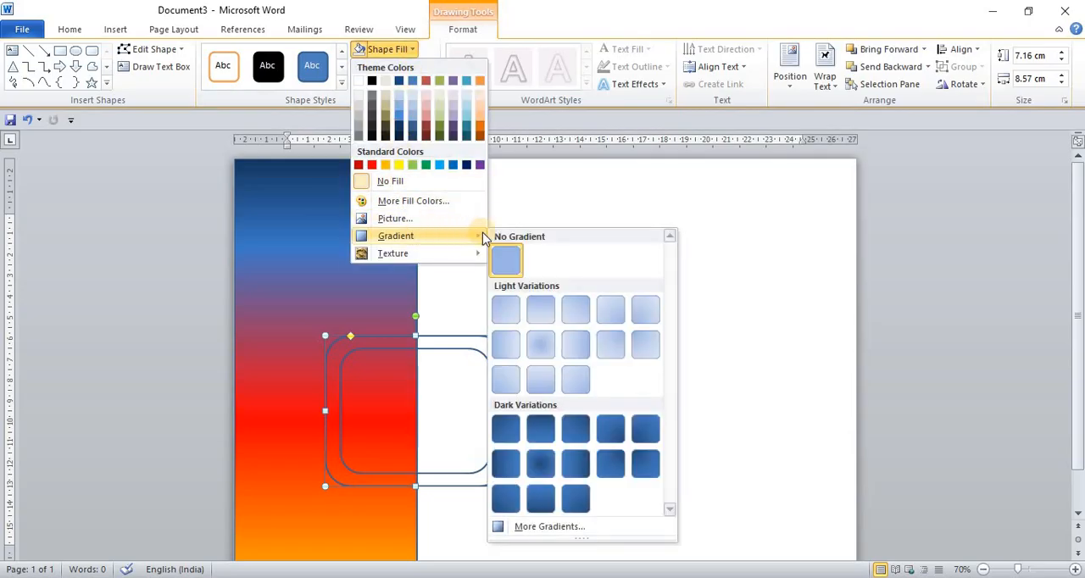
{"action": "left_click", "coordinate": [568, 530]}
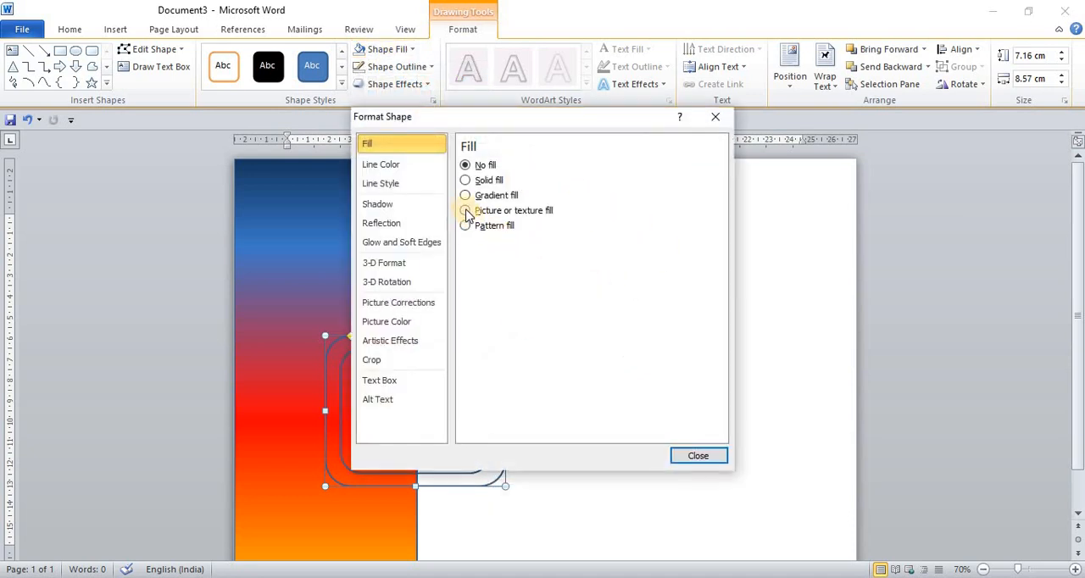
{"action": "left_click", "coordinate": [465, 196]}
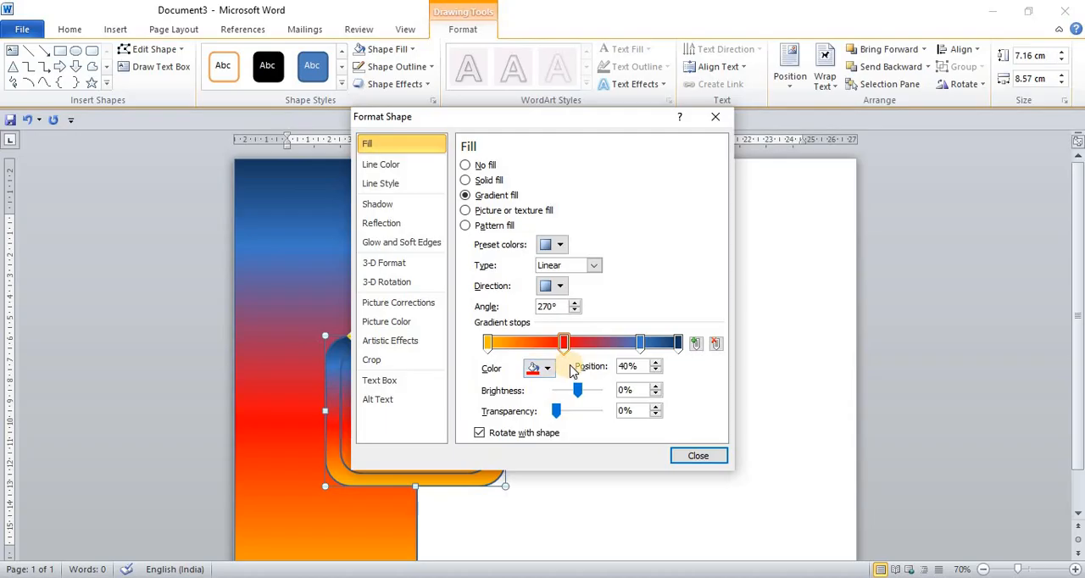
- Set the outer rounded rectangle's gradient type to Radial and close the shape formatting options
{"action": "left_click", "coordinate": [595, 266]}
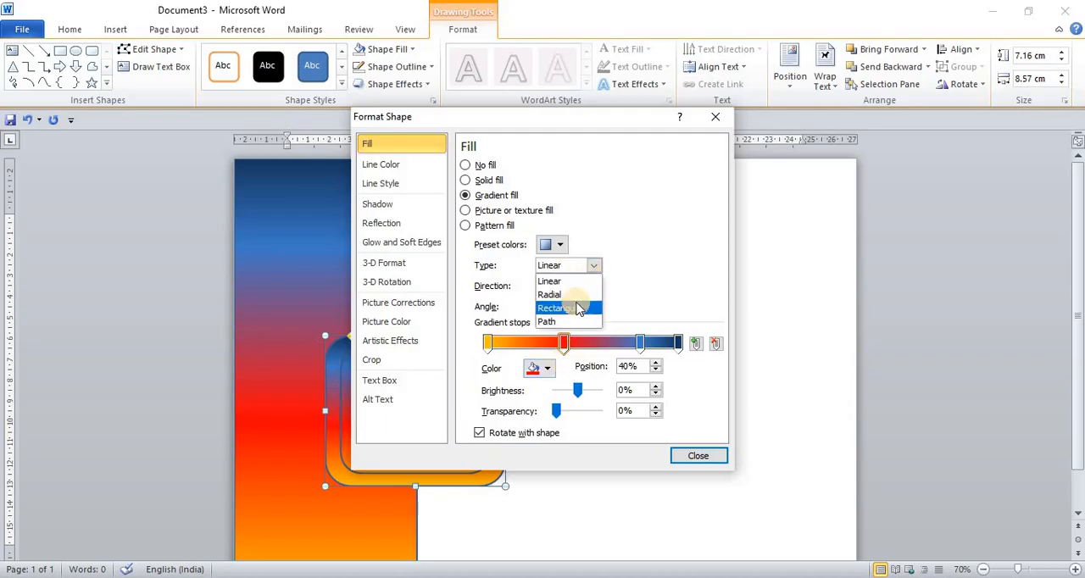
{"action": "left_click", "coordinate": [573, 295]}
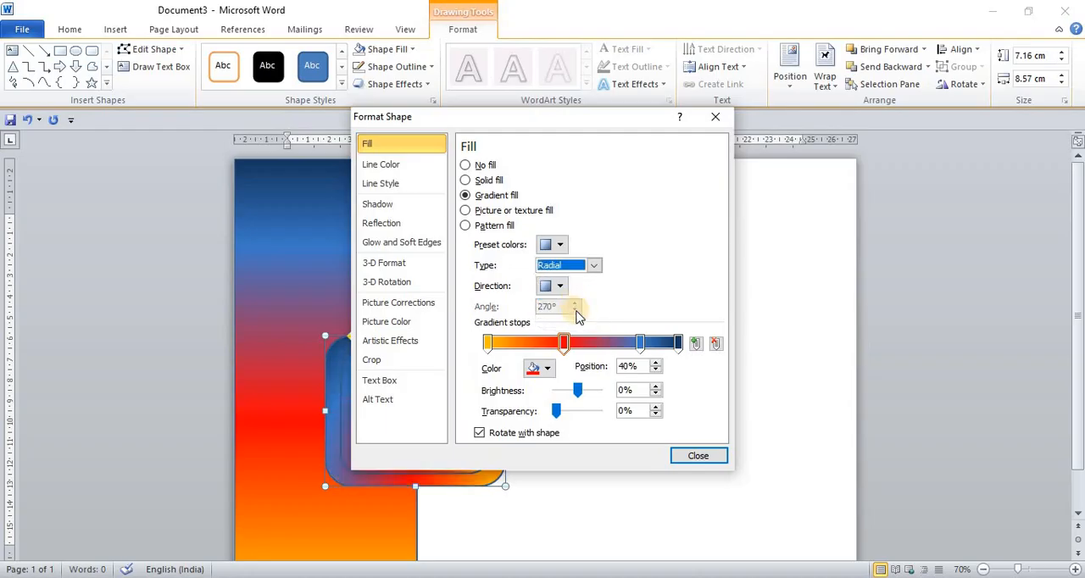
{"action": "left_click", "coordinate": [697, 458]}
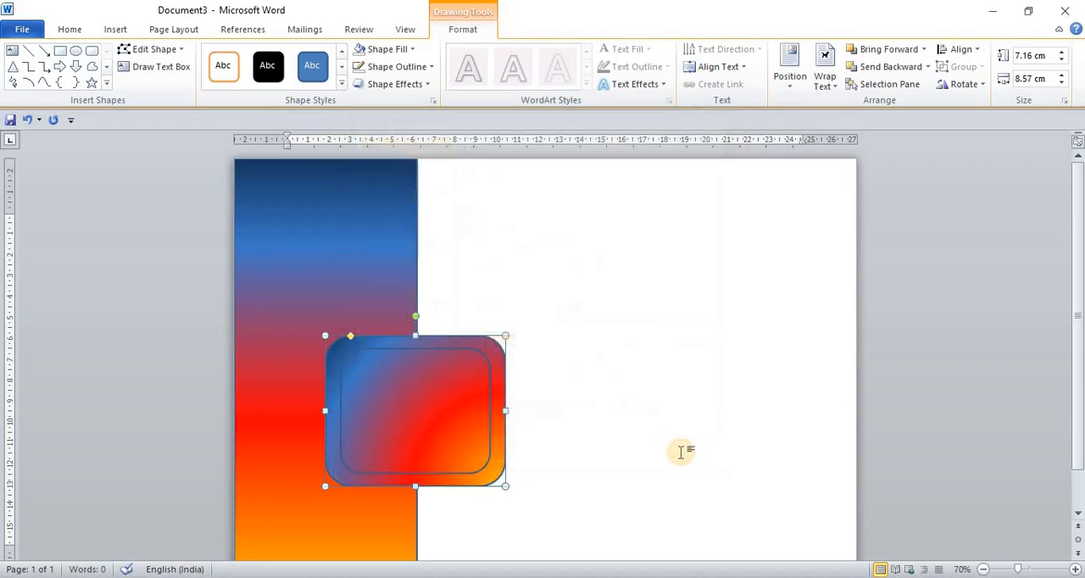
- Fill the inner rounded rectangle with the grampanchyat picture from the Pictures folder and deselect it
{"action": "left_click", "coordinate": [486, 466]}
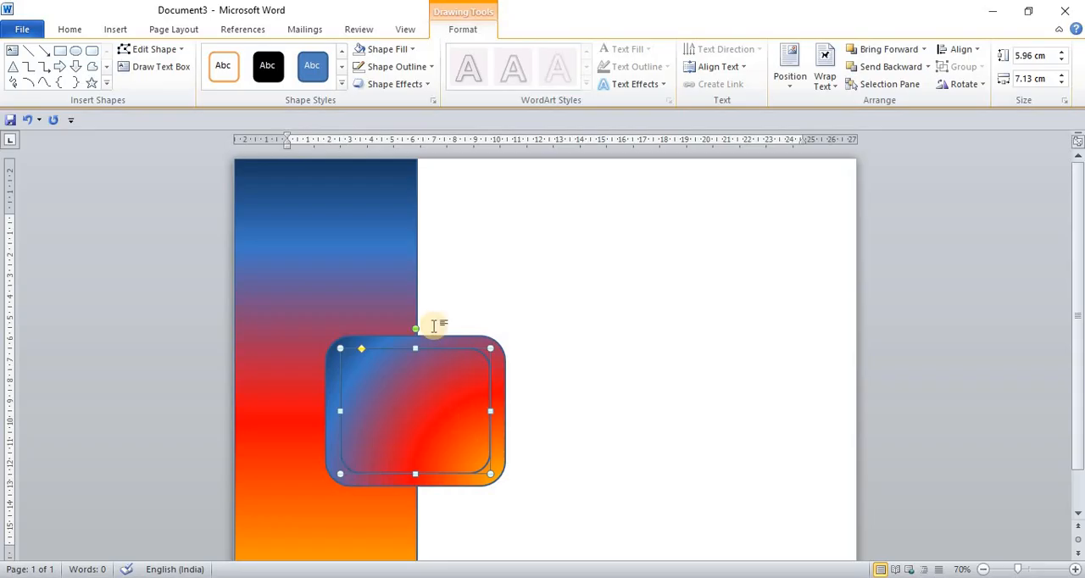
{"action": "left_click", "coordinate": [412, 53]}
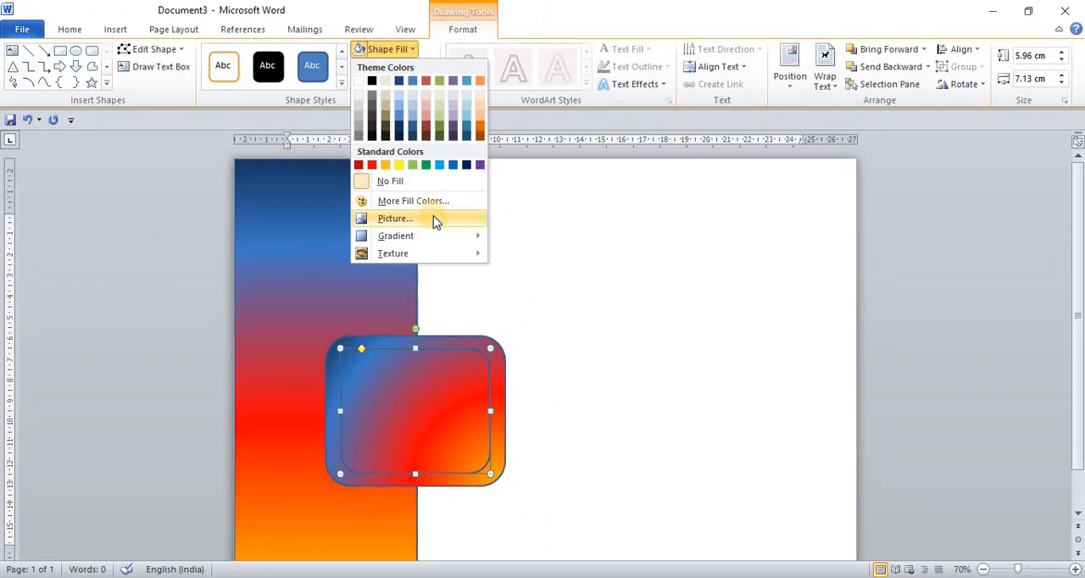
{"action": "left_click", "coordinate": [434, 219]}
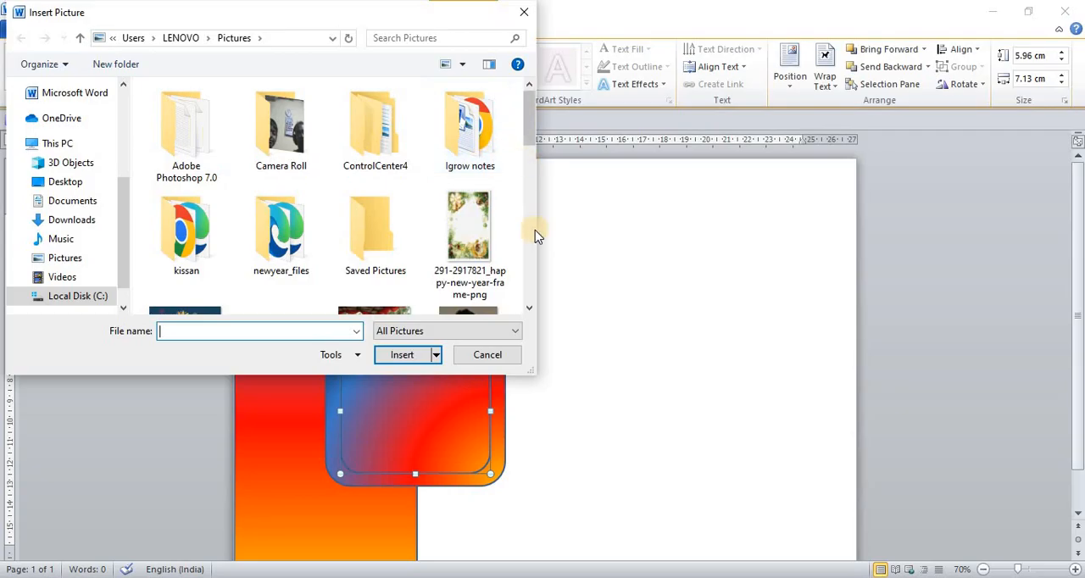
{"action": "scroll", "coordinate": [532, 313], "scroll_direction": "down", "scroll_amount": 2}
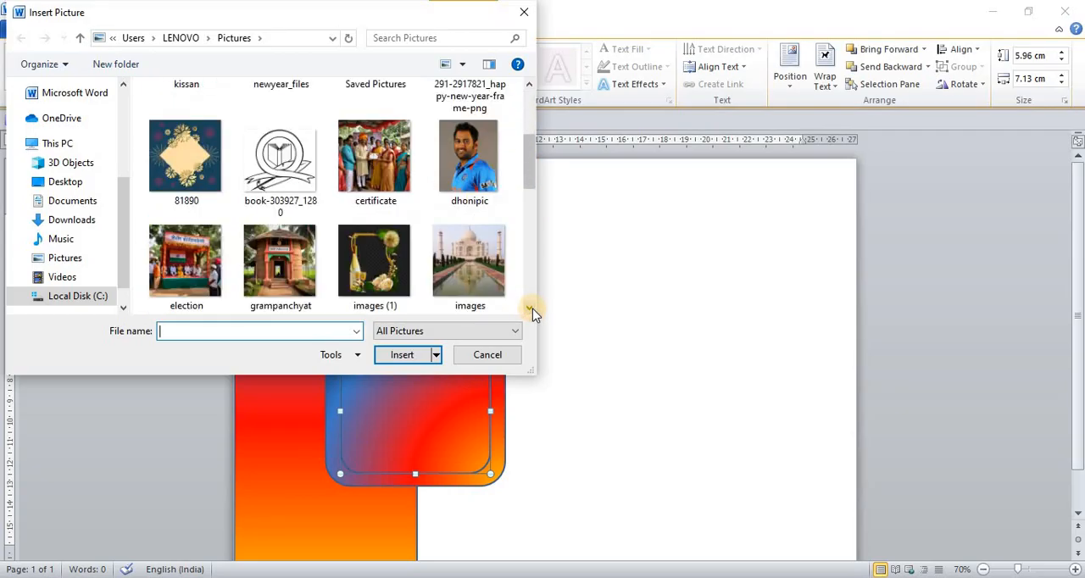
{"action": "left_click", "coordinate": [532, 311]}
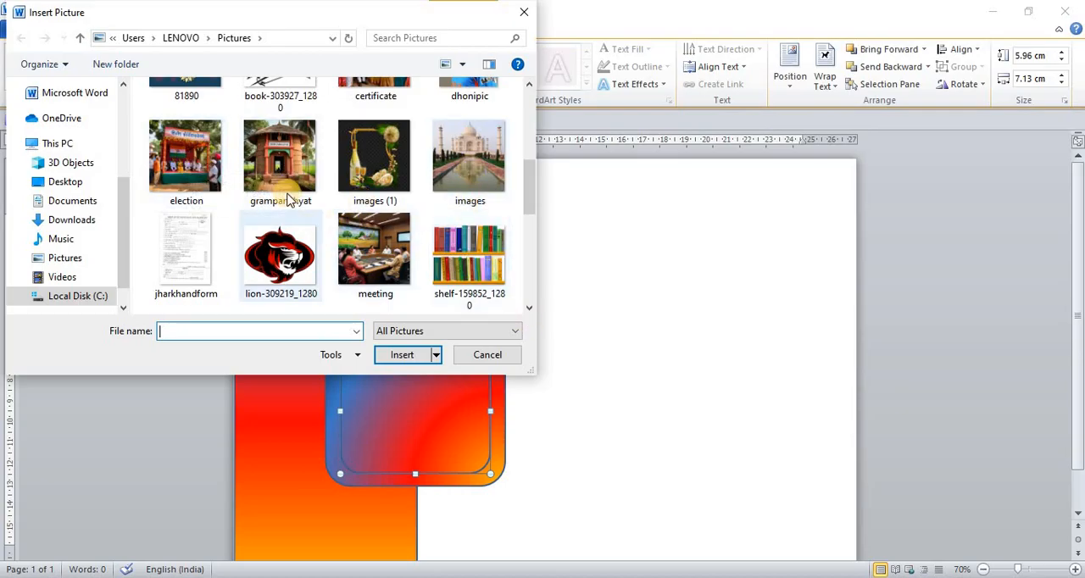
{"action": "scroll", "coordinate": [293, 193], "scroll_direction": "up", "scroll_amount": 2}
{"action": "scroll", "coordinate": [322, 195], "scroll_direction": "down", "scroll_amount": 1}
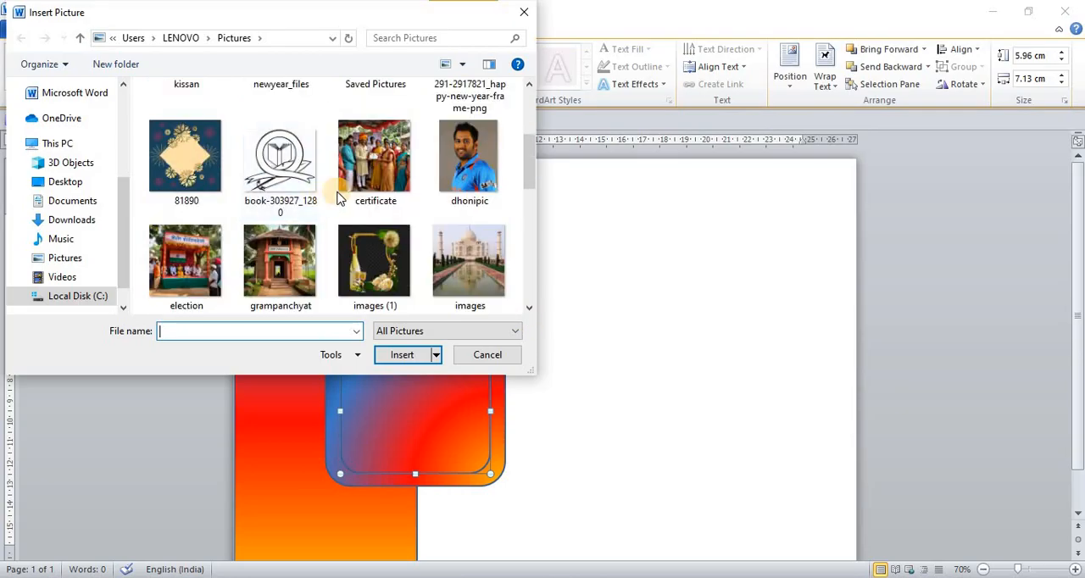
{"action": "left_click", "coordinate": [290, 248]}
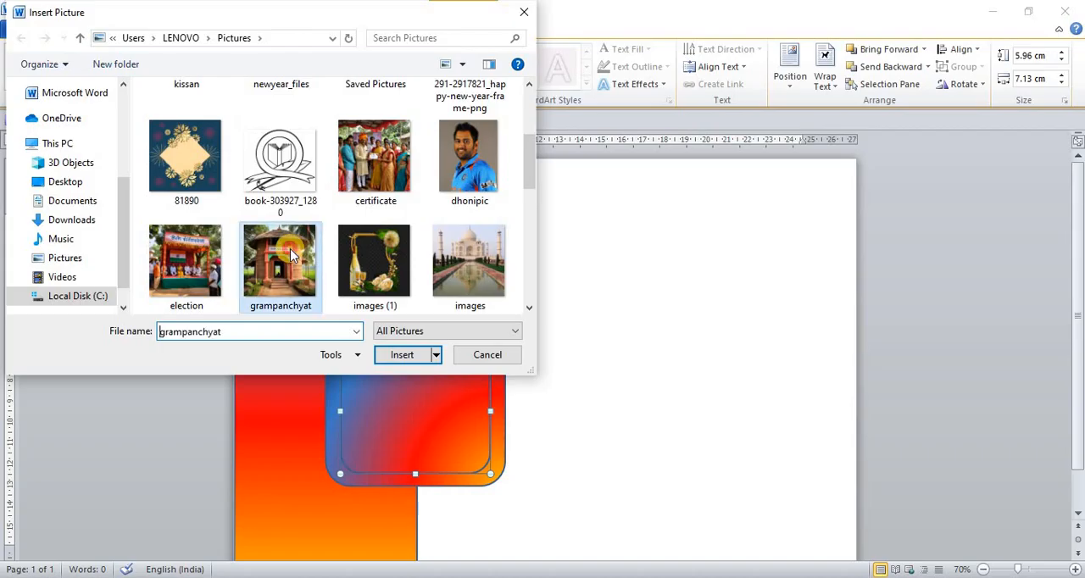
{"action": "left_click", "coordinate": [418, 357]}
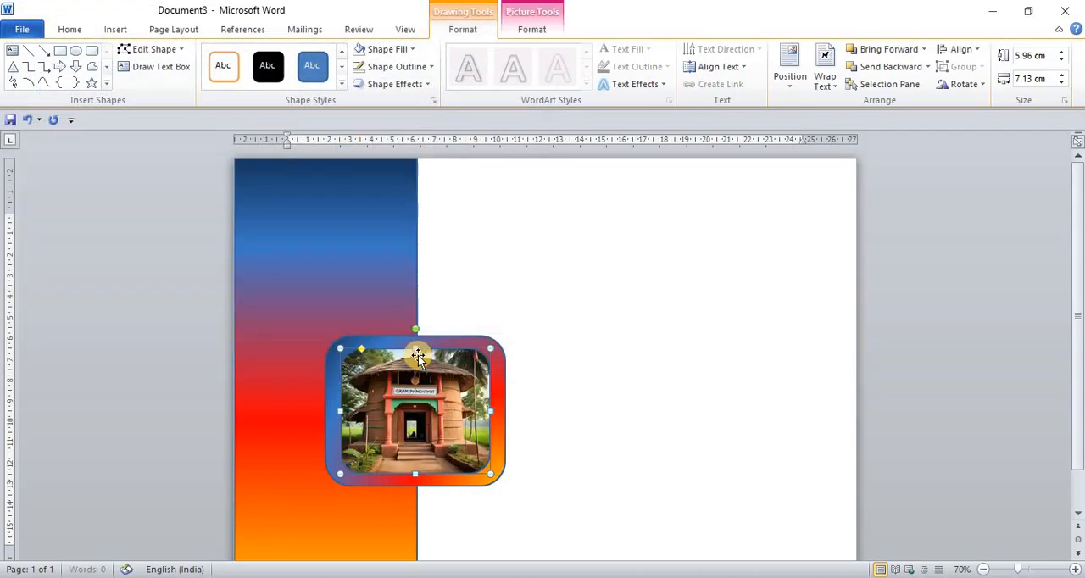
{"action": "left_click", "coordinate": [552, 428]}
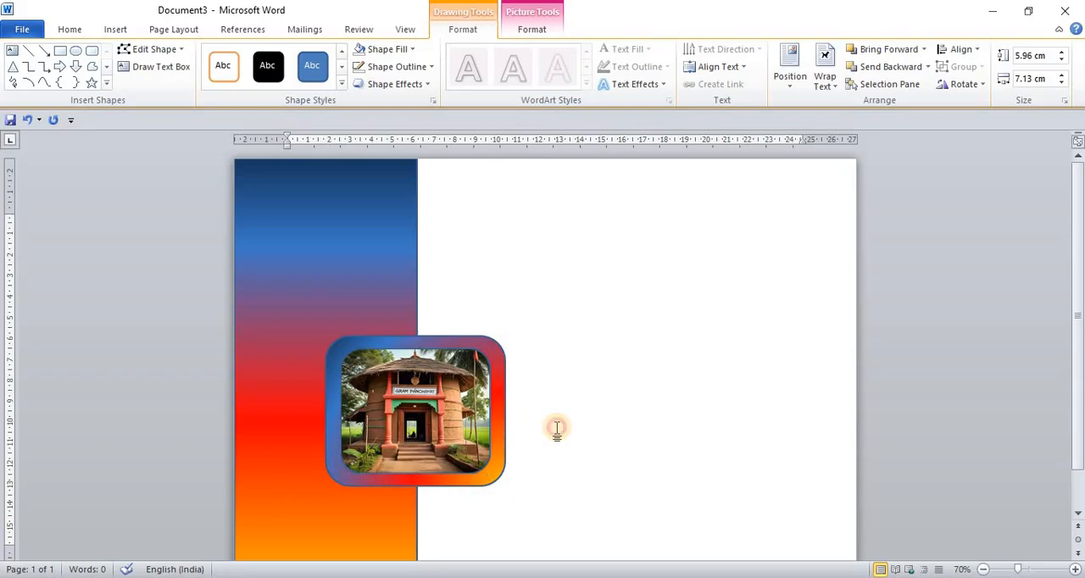
- Insert blue reflected WordArt reading 2025 on the upper part of the gradient strip
{"action": "scroll", "coordinate": [381, 305], "scroll_direction": "down", "scroll_amount": 1}
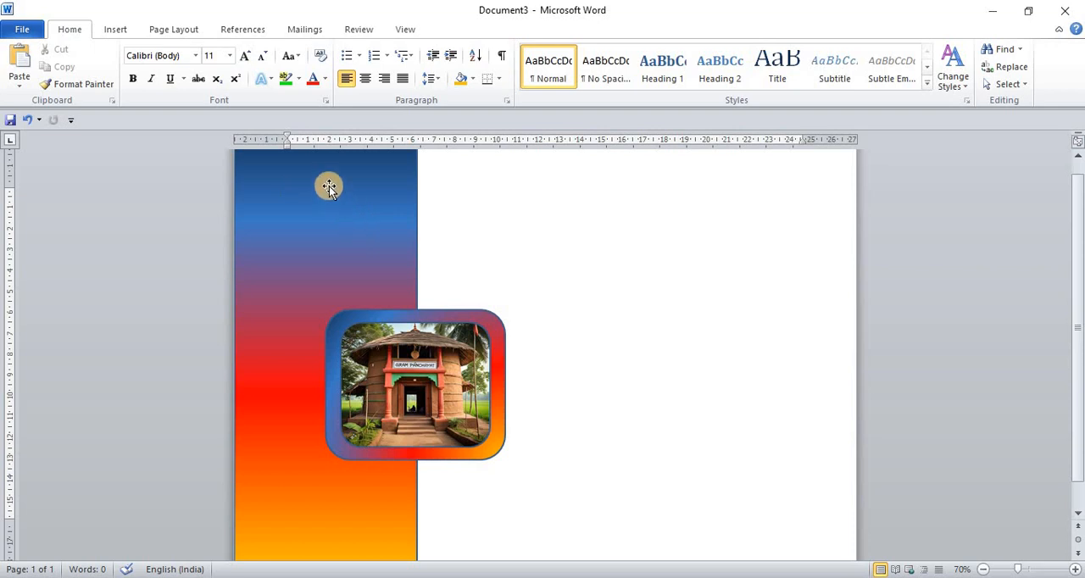
{"action": "left_click", "coordinate": [117, 30]}
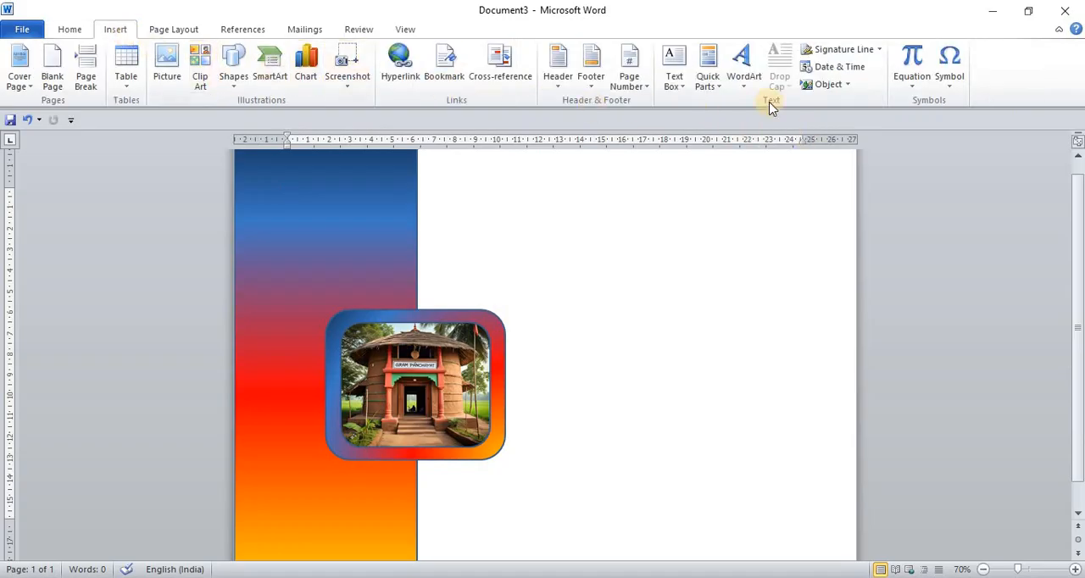
{"action": "left_click", "coordinate": [734, 92]}
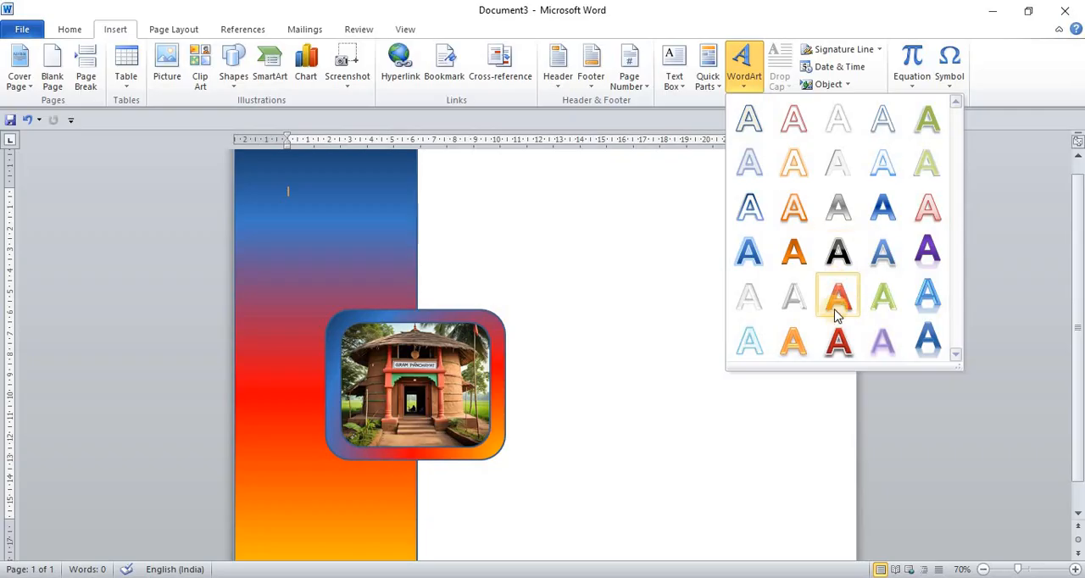
{"action": "left_click", "coordinate": [936, 291]}
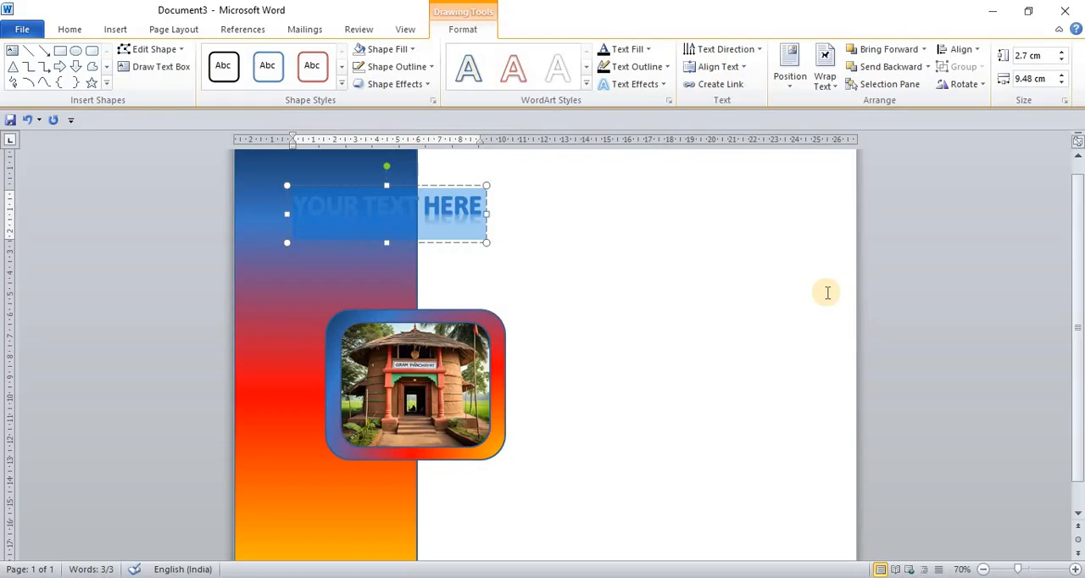
{"action": "type", "text": "2025"}
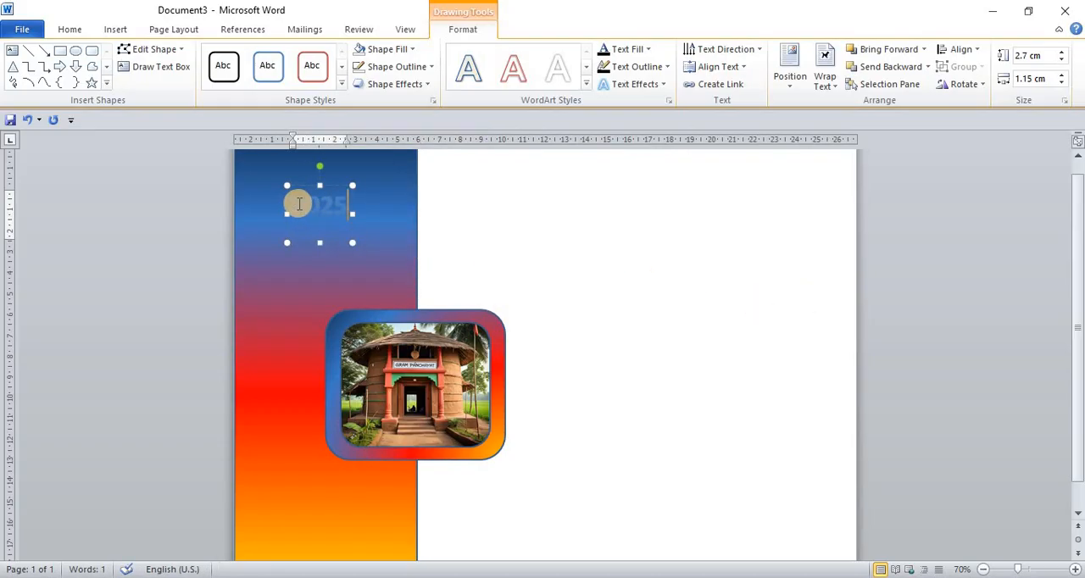
- Restyle the 2025 WordArt with Fill - Orange, Accent 6, Warm Matte Bevel
{"action": "left_click_drag", "start_coordinate": [298, 204], "coordinate": [376, 203]}
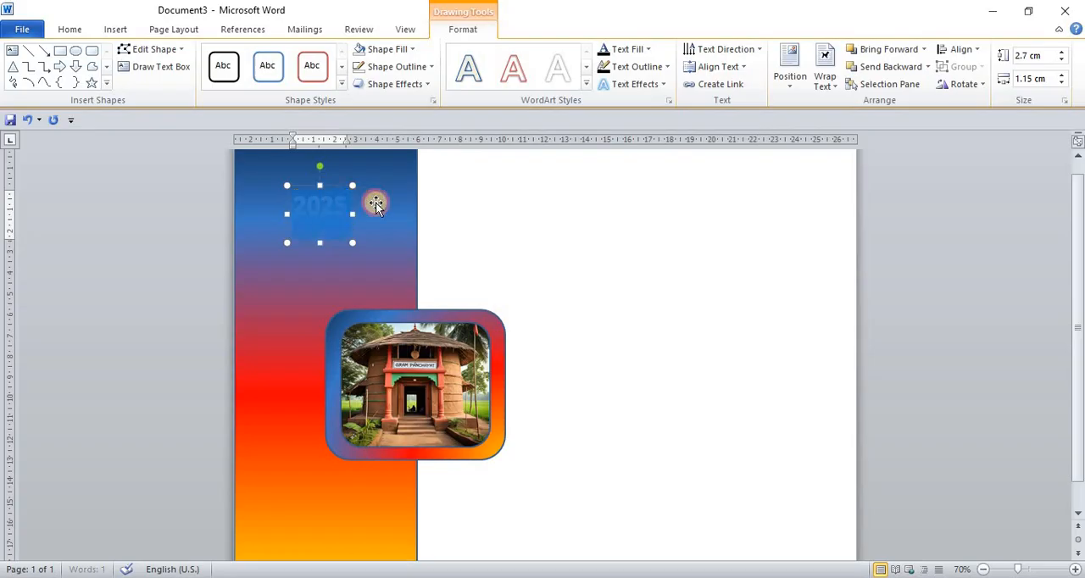
{"action": "left_click", "coordinate": [586, 81]}
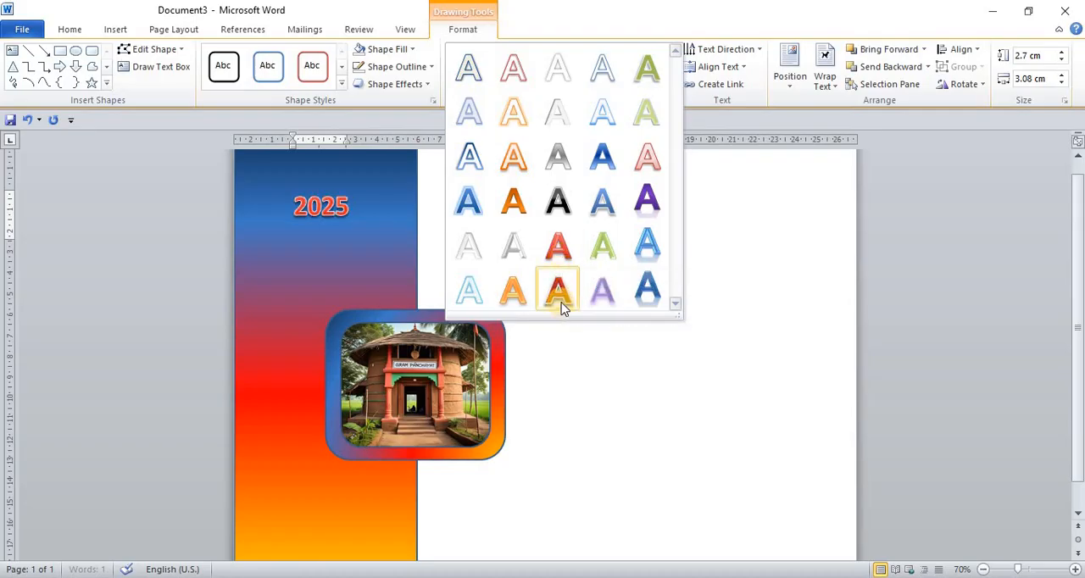
{"action": "left_click", "coordinate": [511, 292]}
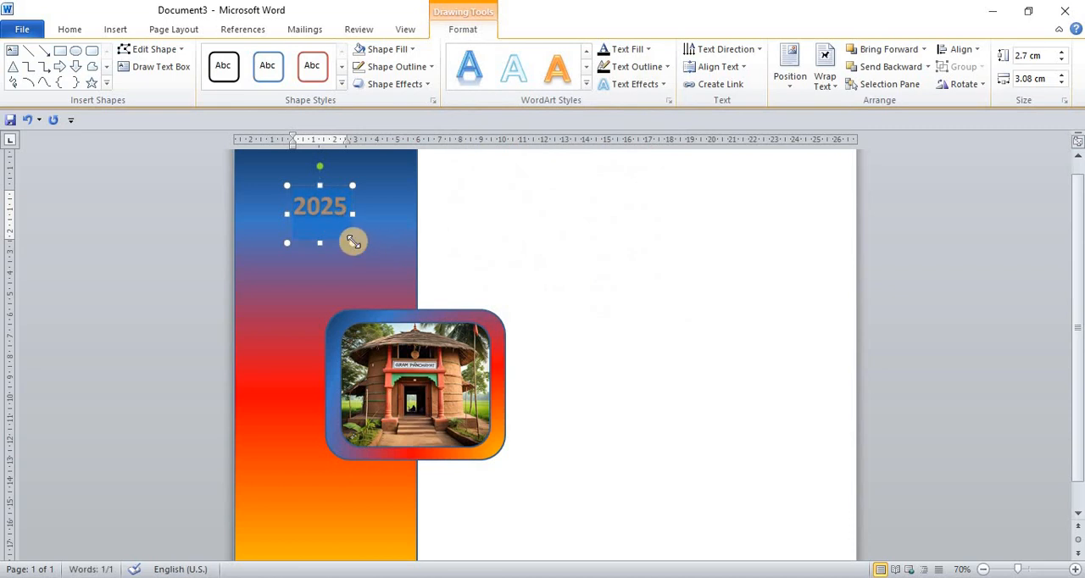
- Enlarge the 2025 WordArt box to about 4.21 cm high and 6.63 cm wide and set its font size to 72
{"action": "left_click_drag", "start_coordinate": [354, 242], "coordinate": [399, 256]}
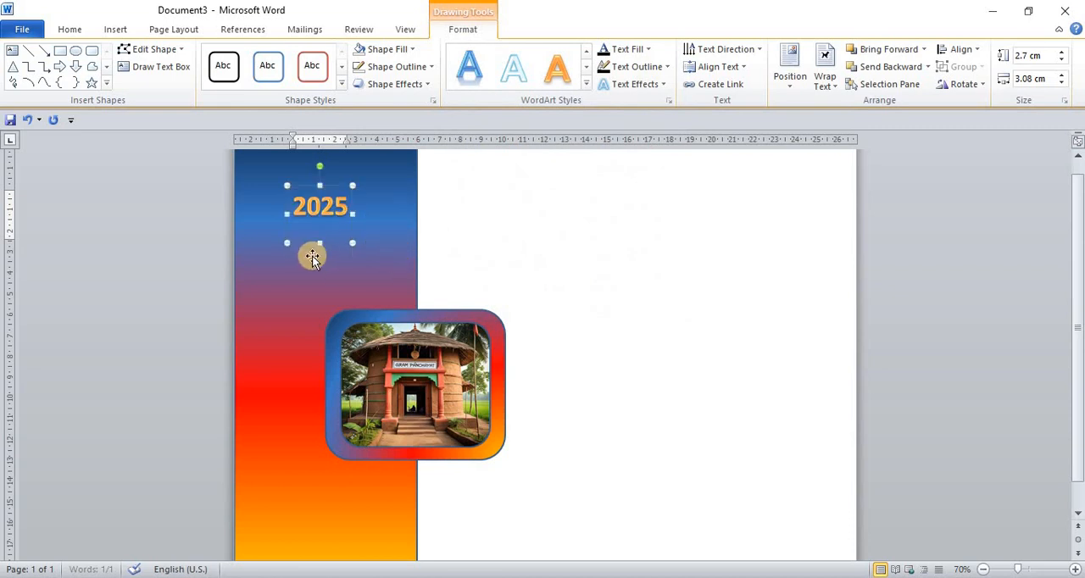
{"action": "left_click_drag", "start_coordinate": [288, 257], "coordinate": [261, 274]}
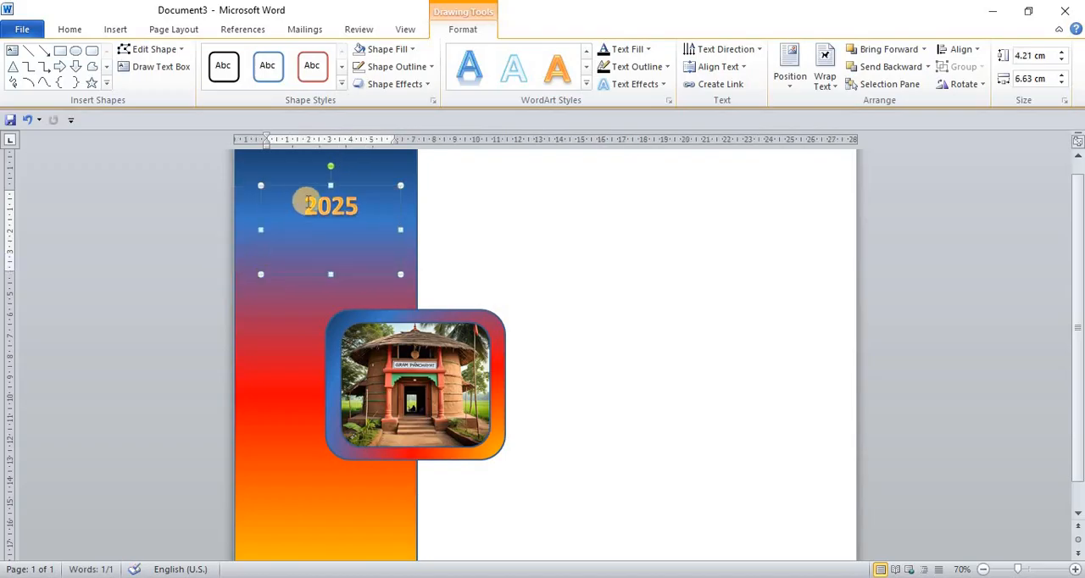
{"action": "left_click_drag", "start_coordinate": [303, 206], "coordinate": [378, 208]}
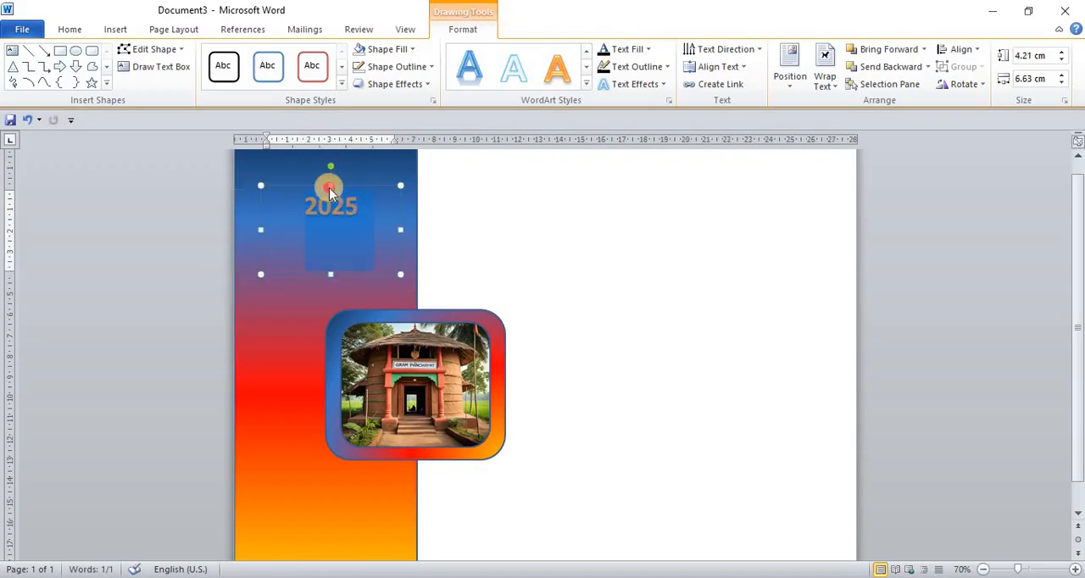
{"action": "left_click", "coordinate": [79, 32]}
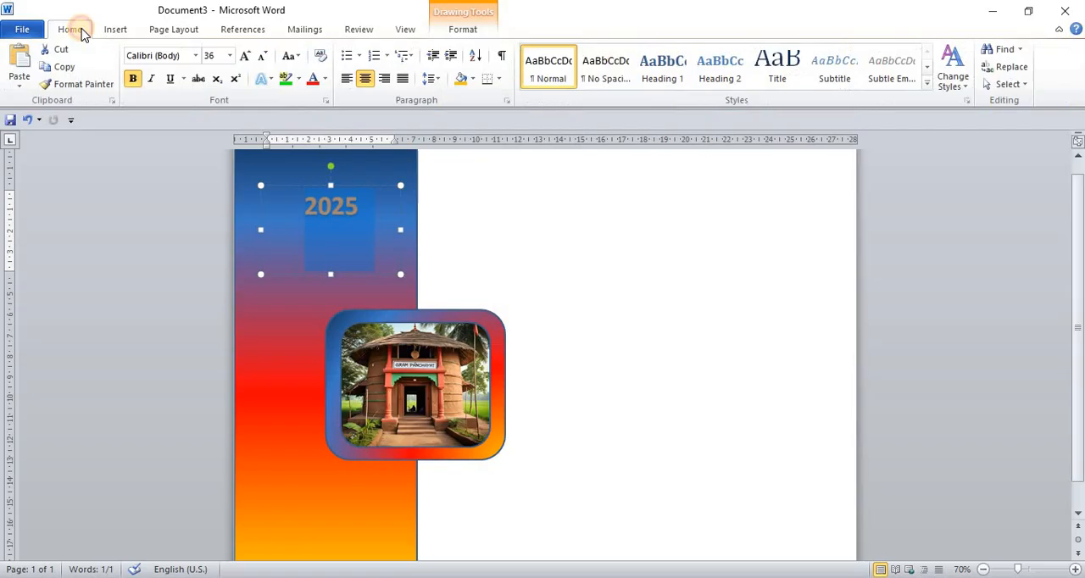
{"action": "left_click", "coordinate": [245, 58]}
{"action": "left_click", "coordinate": [245, 59]}
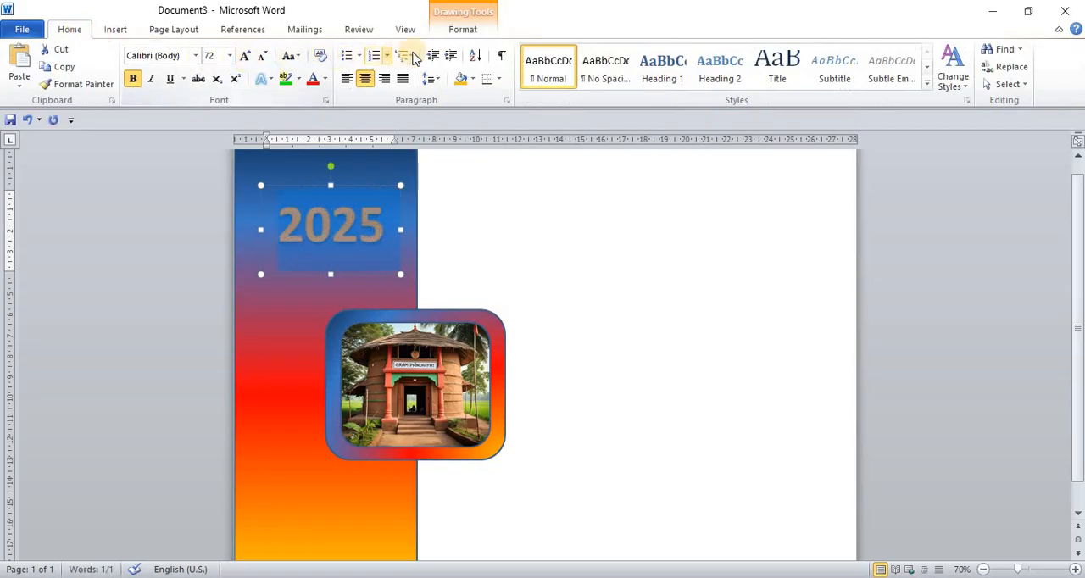
- Apply the middle reflection variation of the third row to the 2025 WordArt text
{"action": "left_click", "coordinate": [463, 31]}
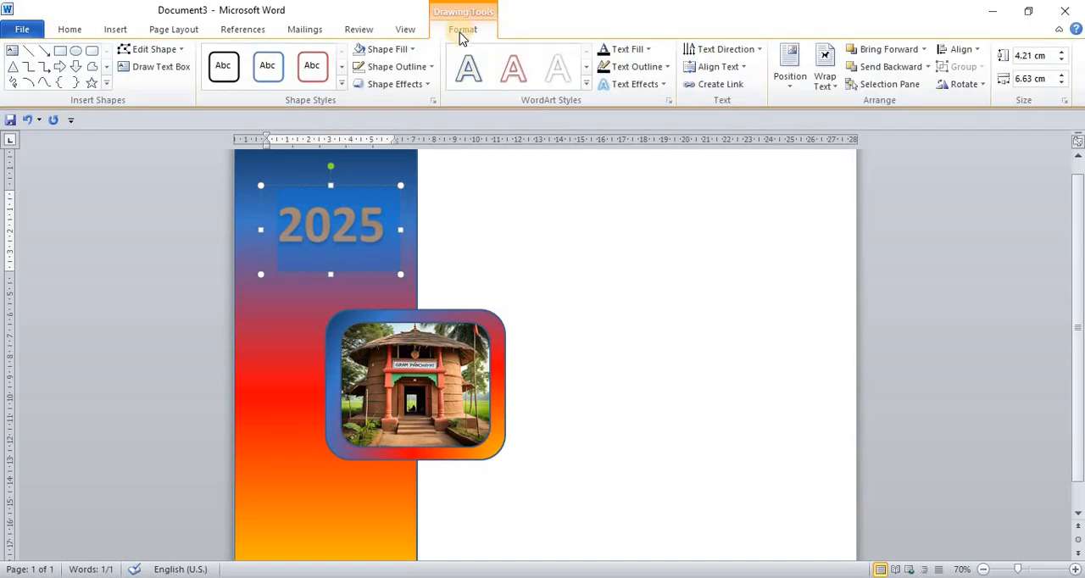
{"action": "left_click", "coordinate": [660, 84]}
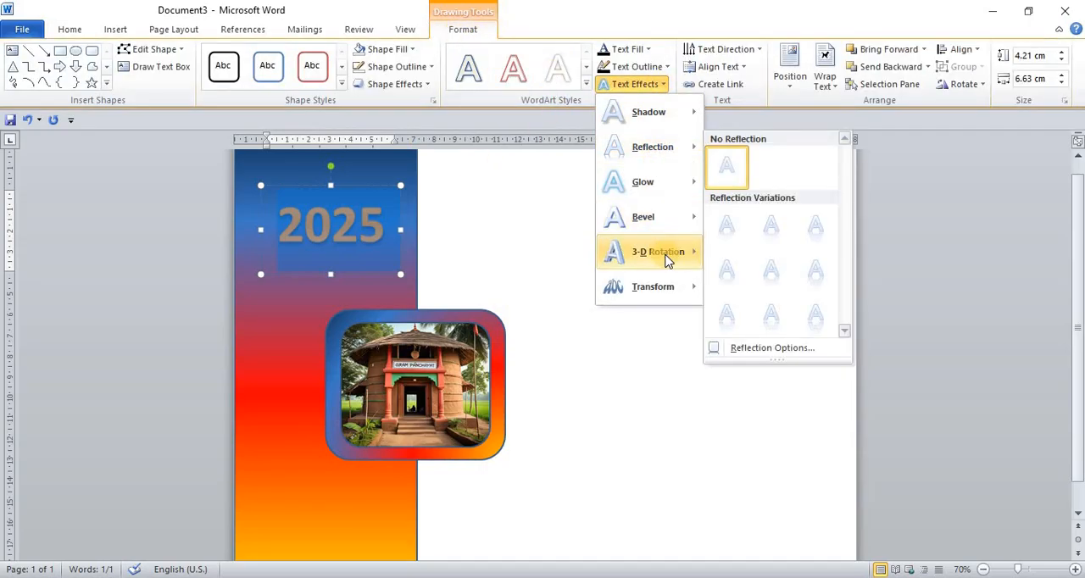
{"action": "mouse_move", "coordinate": [670, 261]}
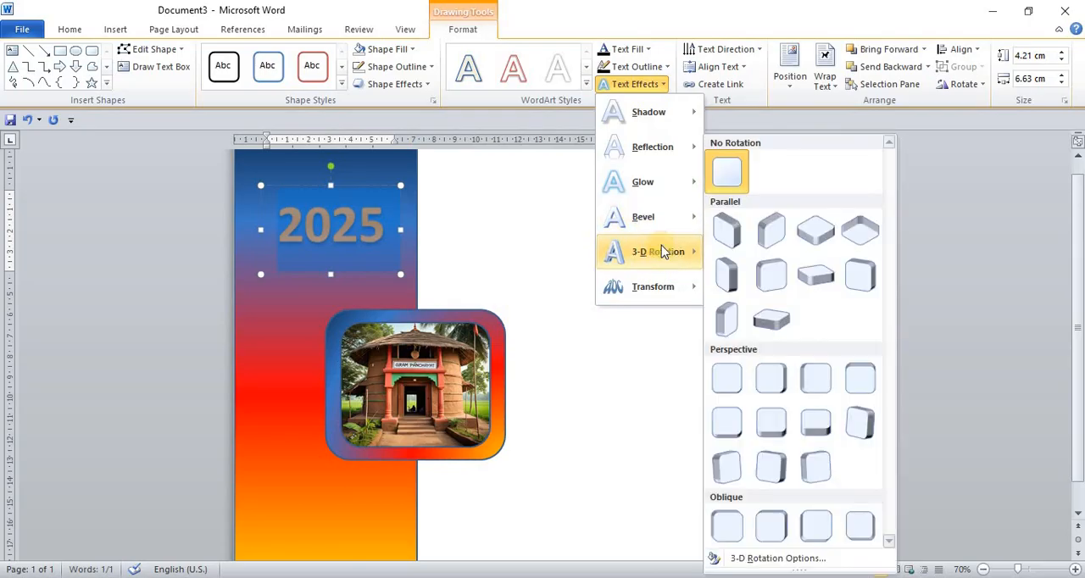
{"action": "mouse_move", "coordinate": [658, 150]}
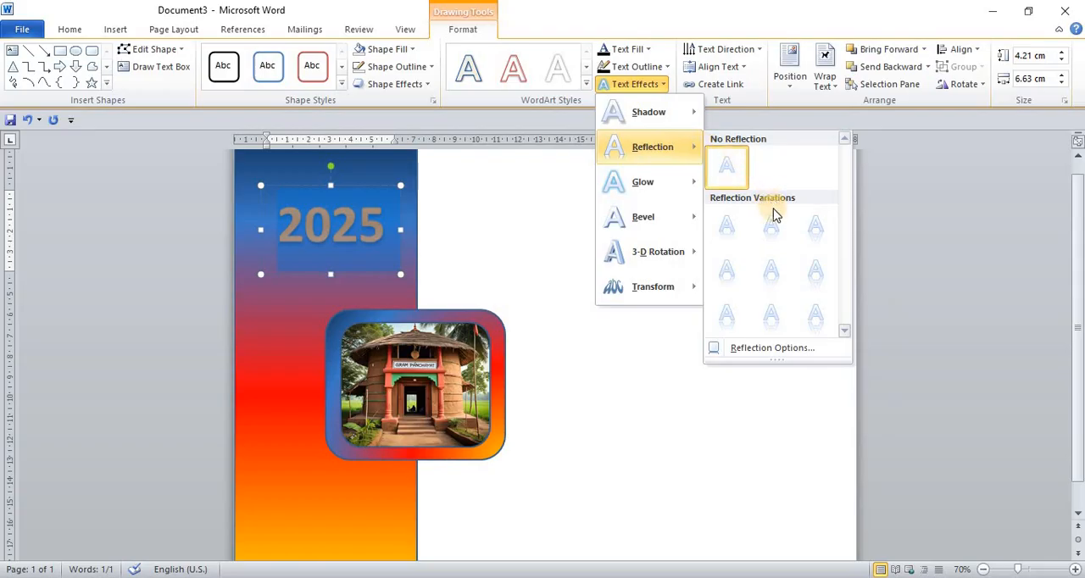
{"action": "left_click", "coordinate": [771, 314]}
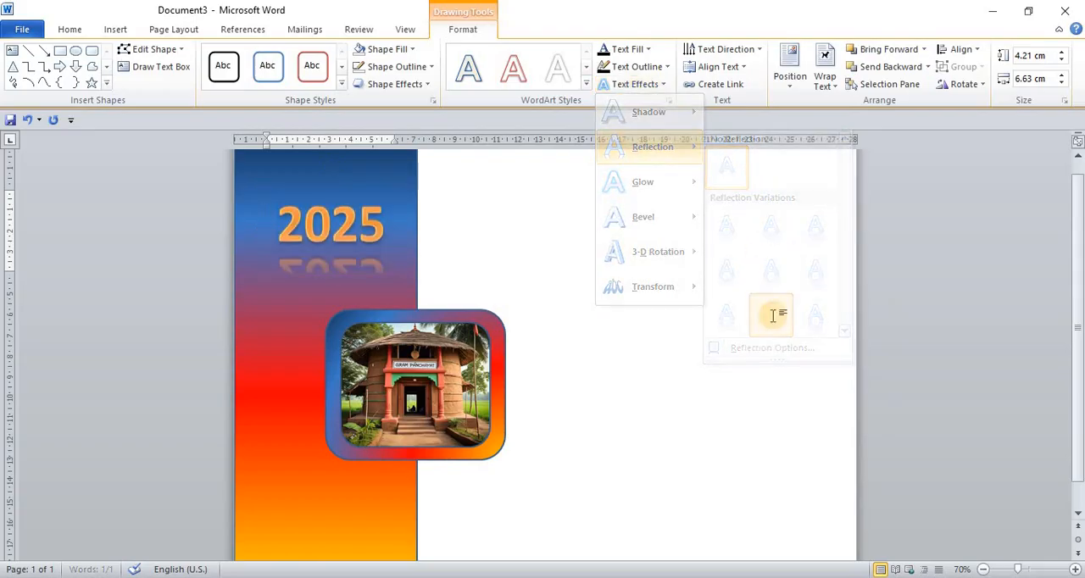
- Extend the 2025 WordArt box downward and slightly upward to make room for the reflection, and deselect it
{"action": "left_click", "coordinate": [334, 273]}
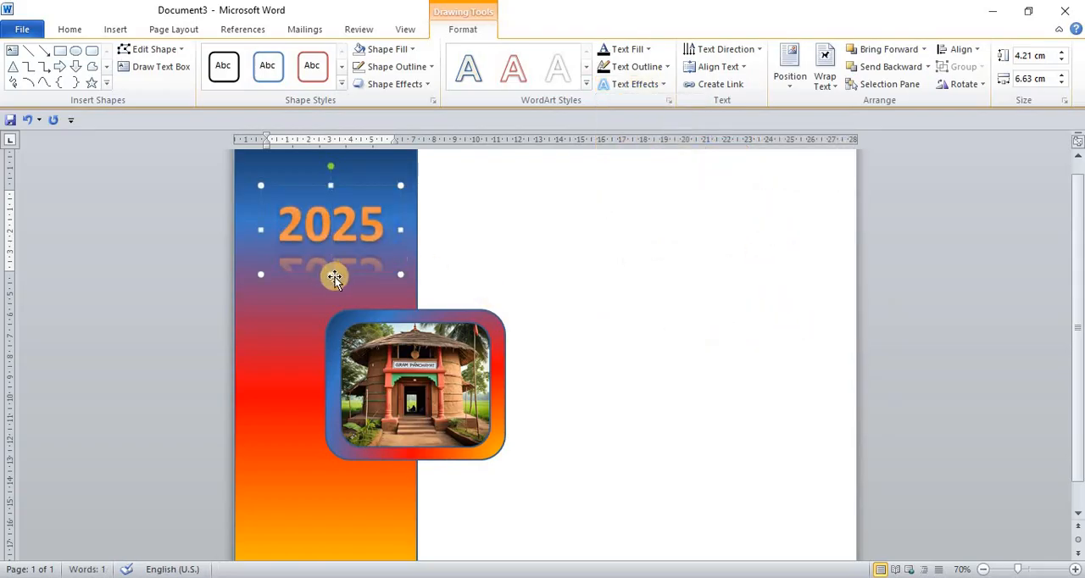
{"action": "left_click_drag", "start_coordinate": [331, 274], "coordinate": [331, 309]}
{"action": "left_click_drag", "start_coordinate": [339, 187], "coordinate": [339, 169]}
{"action": "left_click", "coordinate": [492, 255]}
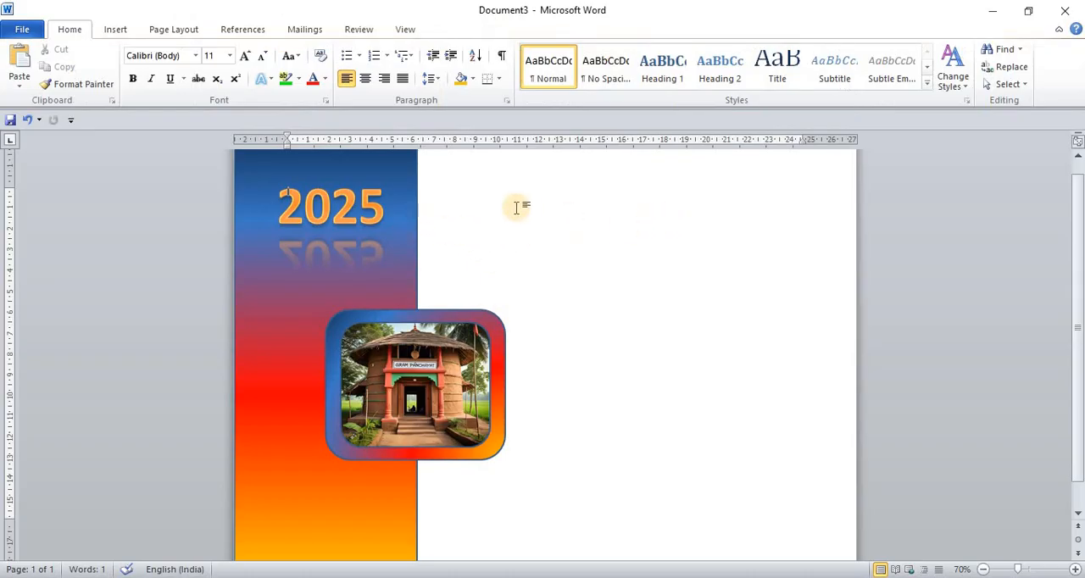
- Draw a rectangle about 4.4 cm high and 21 cm wide across the page's upper white area, from the gradient strip to the right page edge
{"action": "left_click", "coordinate": [118, 31]}
{"action": "left_click", "coordinate": [230, 84]}
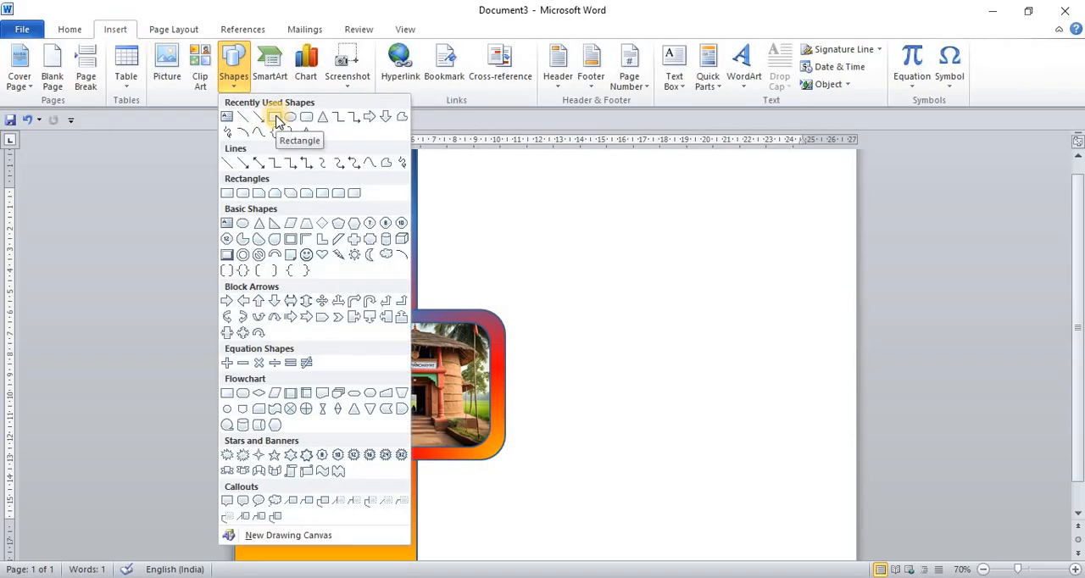
{"action": "left_click", "coordinate": [276, 116]}
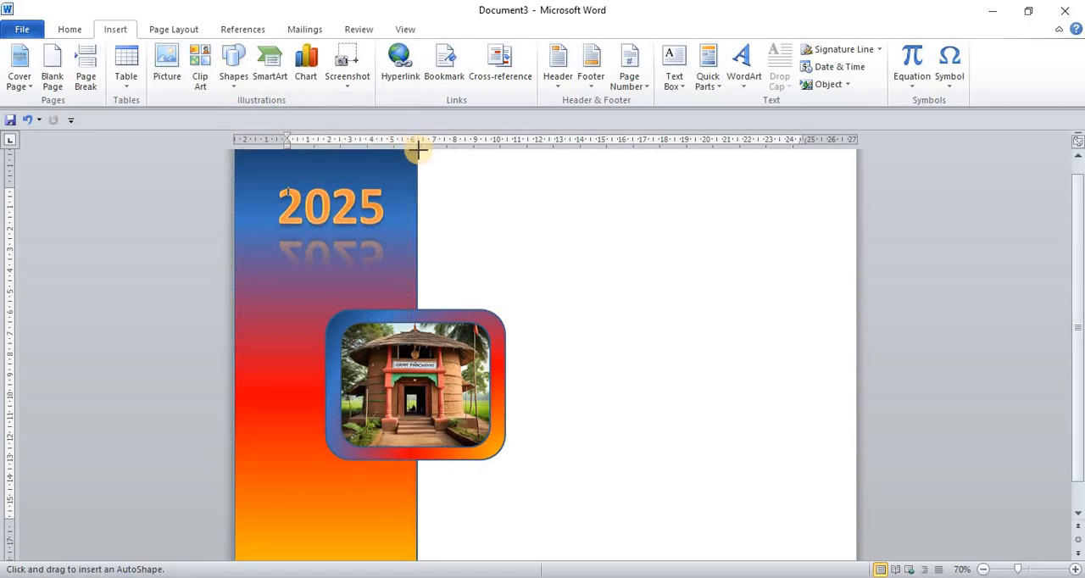
{"action": "mouse_move", "coordinate": [417, 150]}
{"action": "left_mouse_down"}
{"action": "mouse_move", "coordinate": [443, 203]}
{"action": "mouse_move", "coordinate": [823, 266]}
{"action": "mouse_move", "coordinate": [856, 254]}
{"action": "left_mouse_up"}
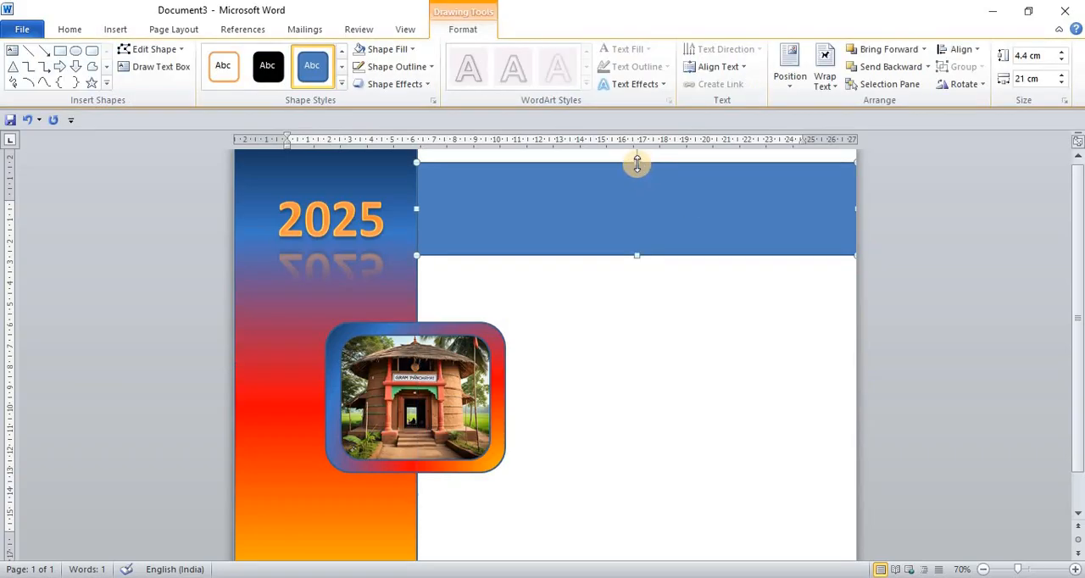
- Extend the header rectangle up to the page's upper edge, about 5.23 cm high, and remove its outline
{"action": "left_click_drag", "start_coordinate": [639, 154], "coordinate": [647, 167]}
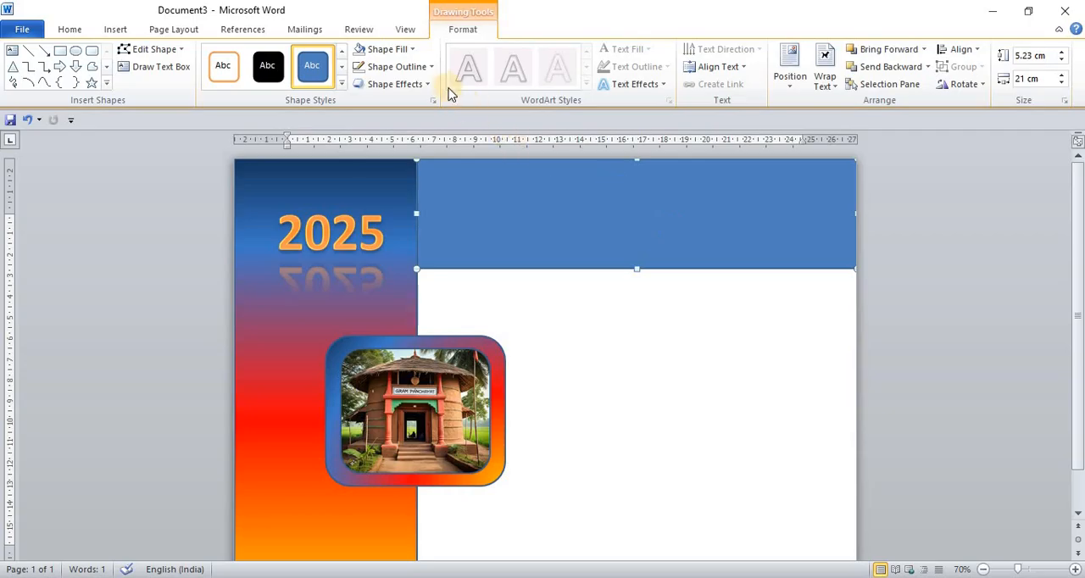
{"action": "left_click", "coordinate": [429, 68]}
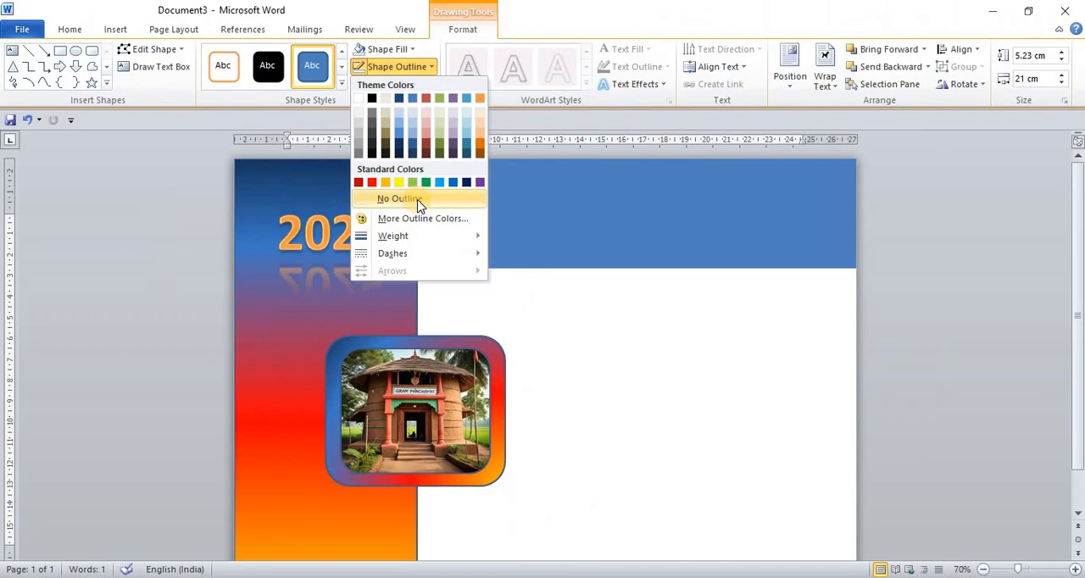
{"action": "left_click", "coordinate": [417, 200]}
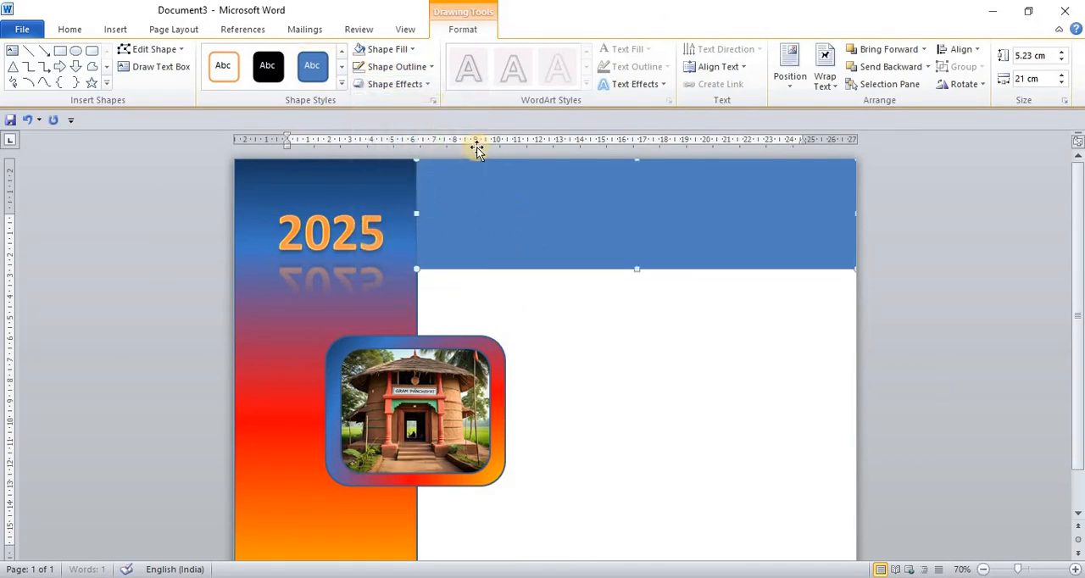
- Change the header rectangle's solid fill to a gradient fill using the yellow-orange, red and blue stops
{"action": "left_click", "coordinate": [412, 48]}
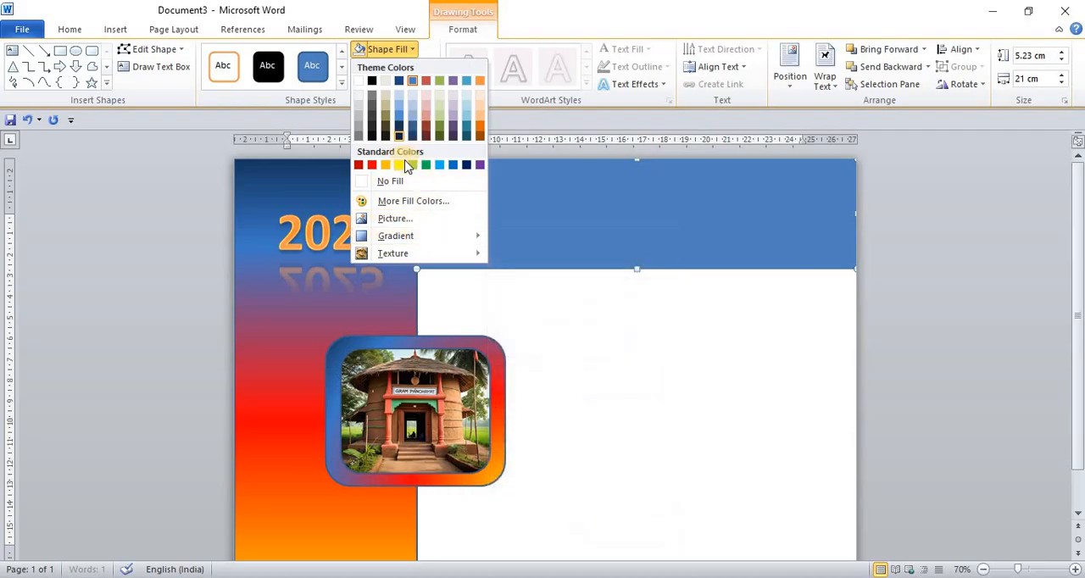
{"action": "mouse_move", "coordinate": [448, 236]}
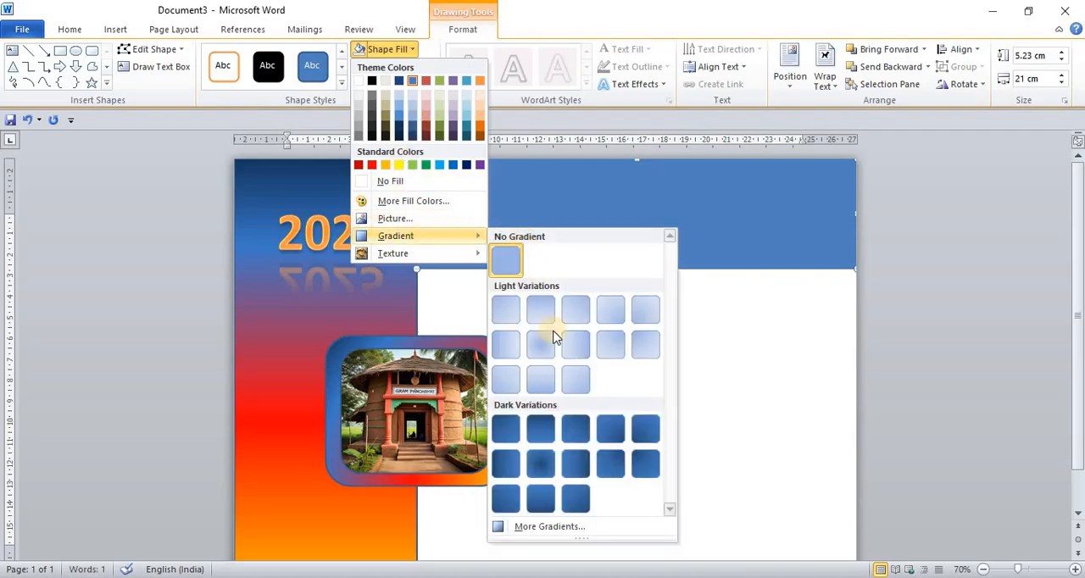
{"action": "left_click", "coordinate": [551, 527]}
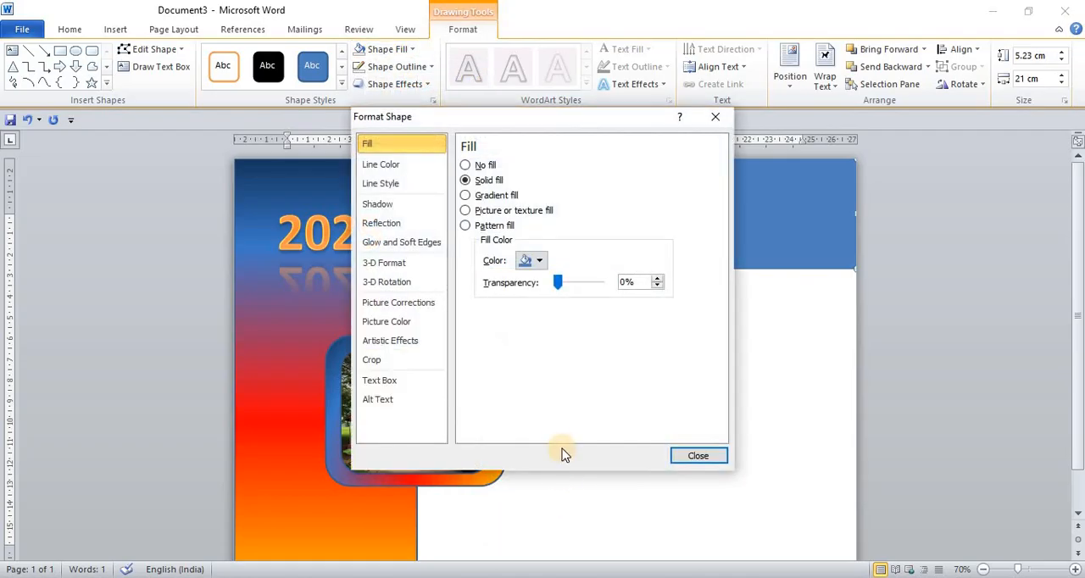
{"action": "left_click", "coordinate": [467, 196]}
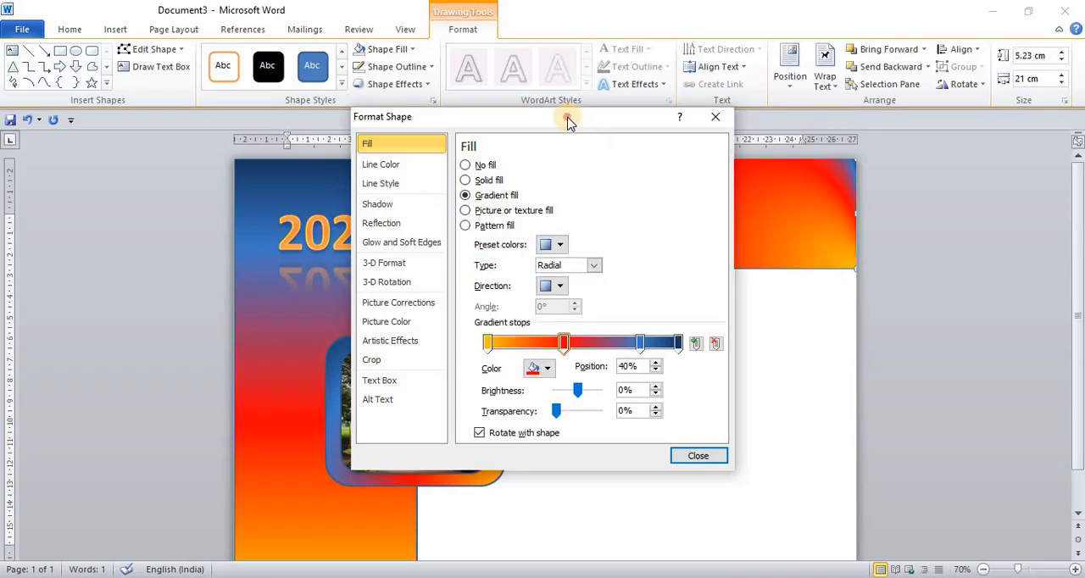
{"action": "left_click_drag", "start_coordinate": [568, 122], "coordinate": [753, 167]}
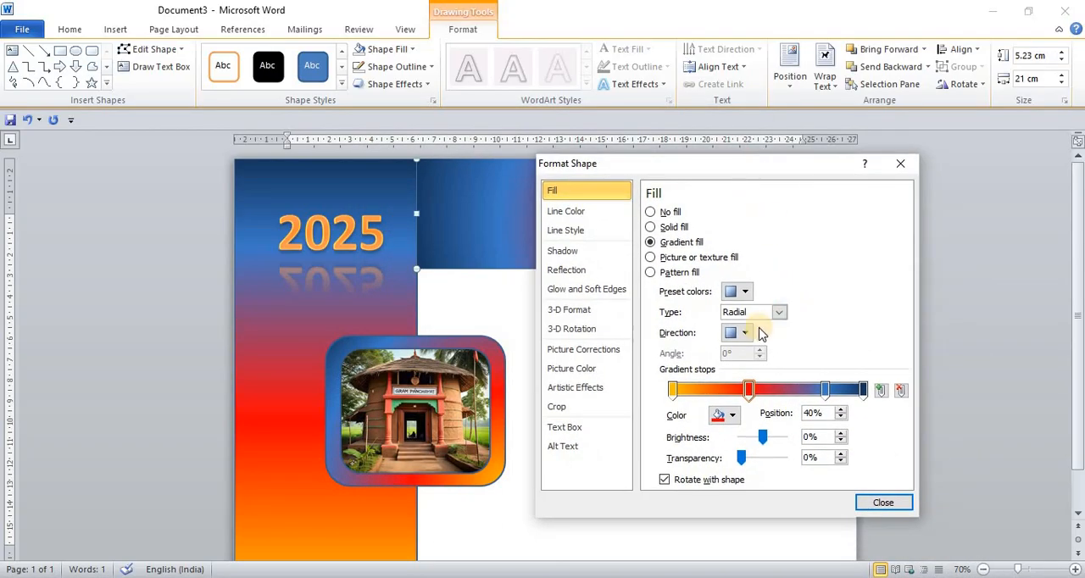
{"action": "left_click", "coordinate": [727, 414]}
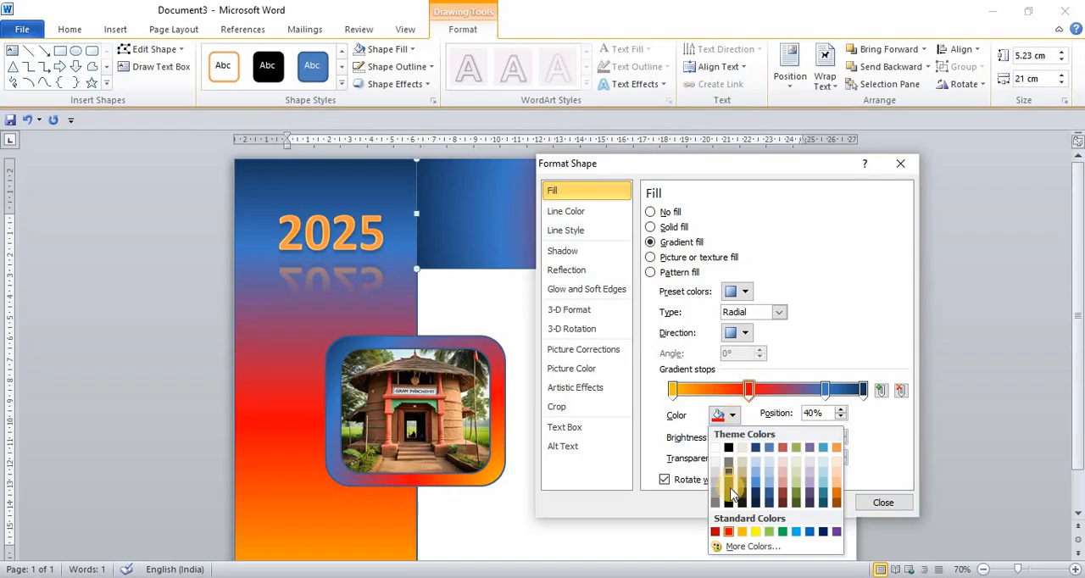
{"action": "left_click", "coordinate": [796, 534]}
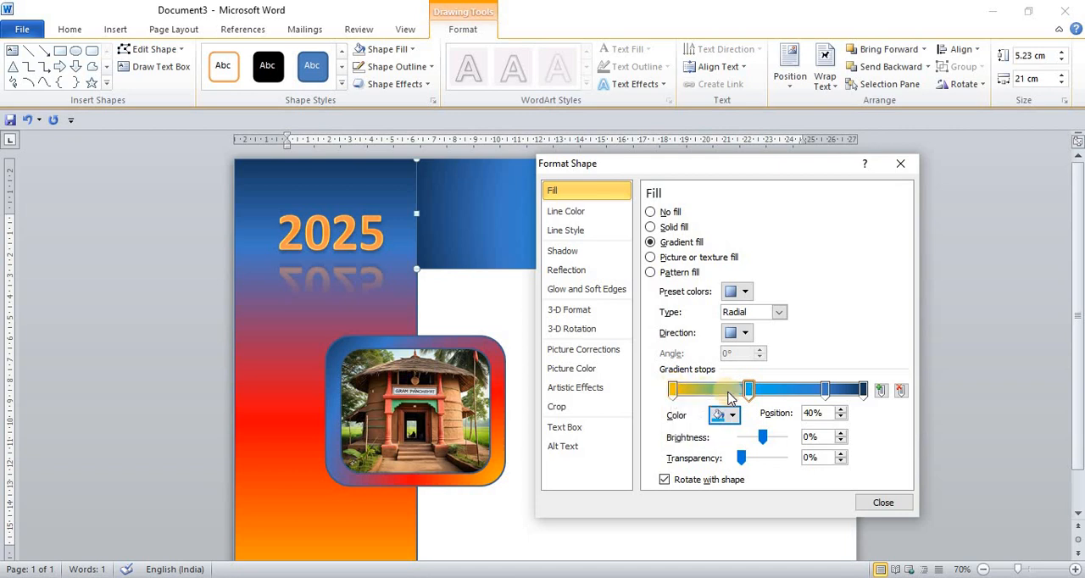
{"action": "left_click", "coordinate": [732, 415]}
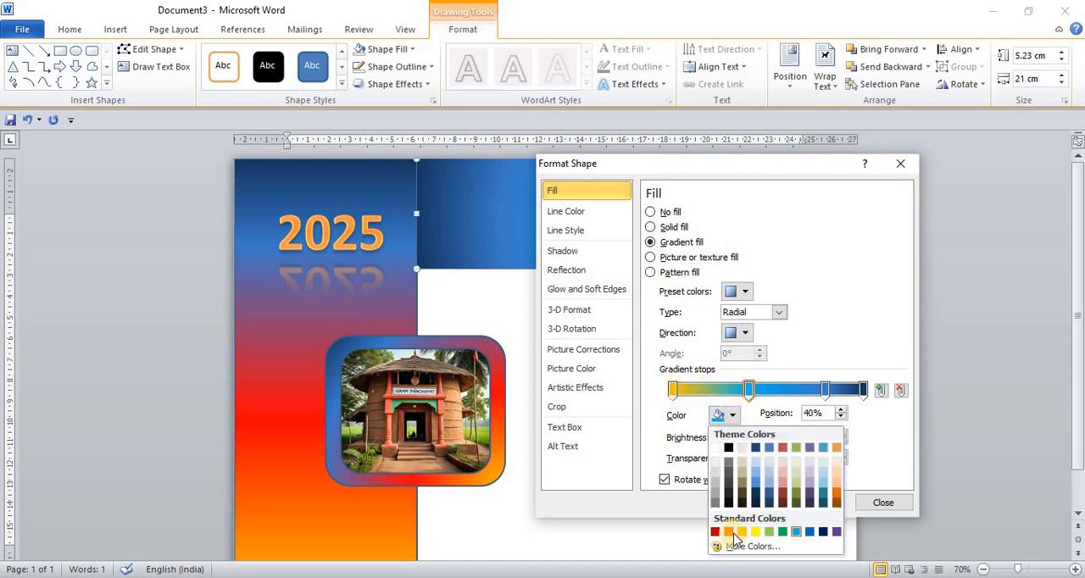
{"action": "left_click", "coordinate": [730, 532]}
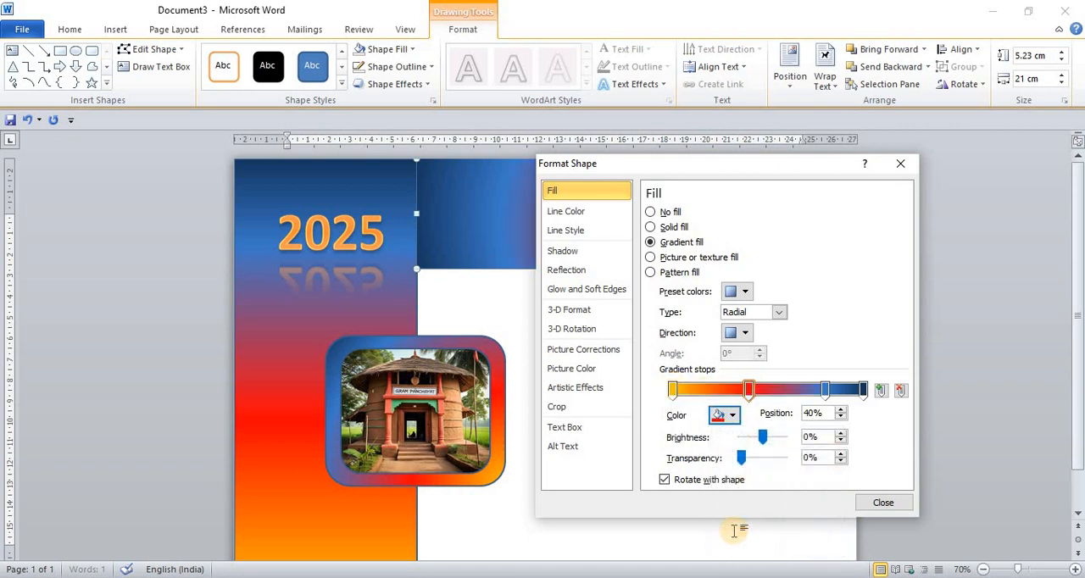
- Set the header gradient's first stop, at position 0%, to the standard colour Yellow
{"action": "left_click", "coordinate": [672, 392]}
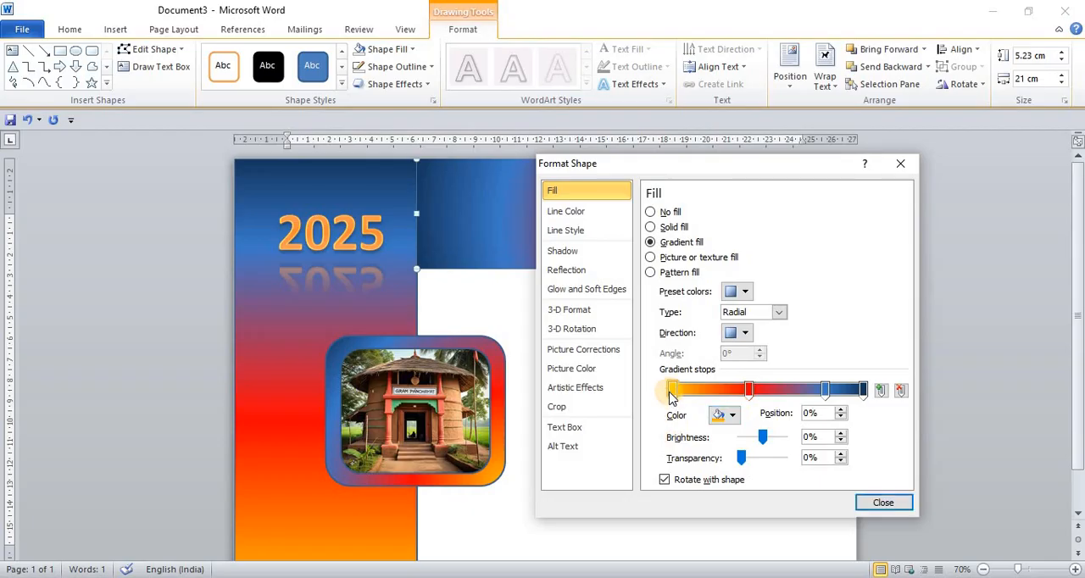
{"action": "left_click", "coordinate": [733, 415]}
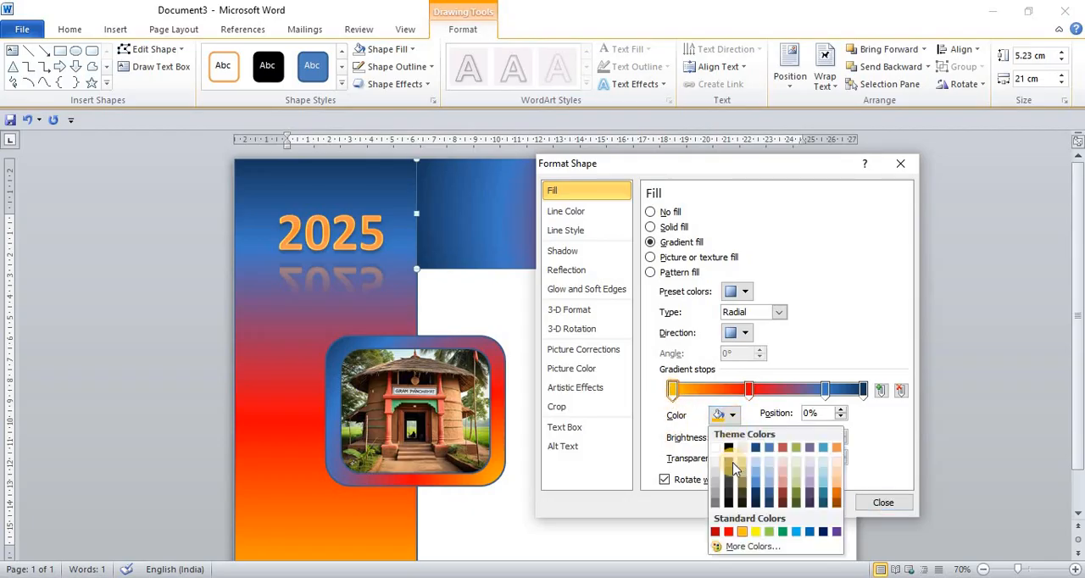
{"action": "left_click", "coordinate": [759, 532]}
- Change the header gradient's type to Linear, close the shape formatting and deselect the rectangle
{"action": "left_click_drag", "start_coordinate": [714, 164], "coordinate": [642, 195]}
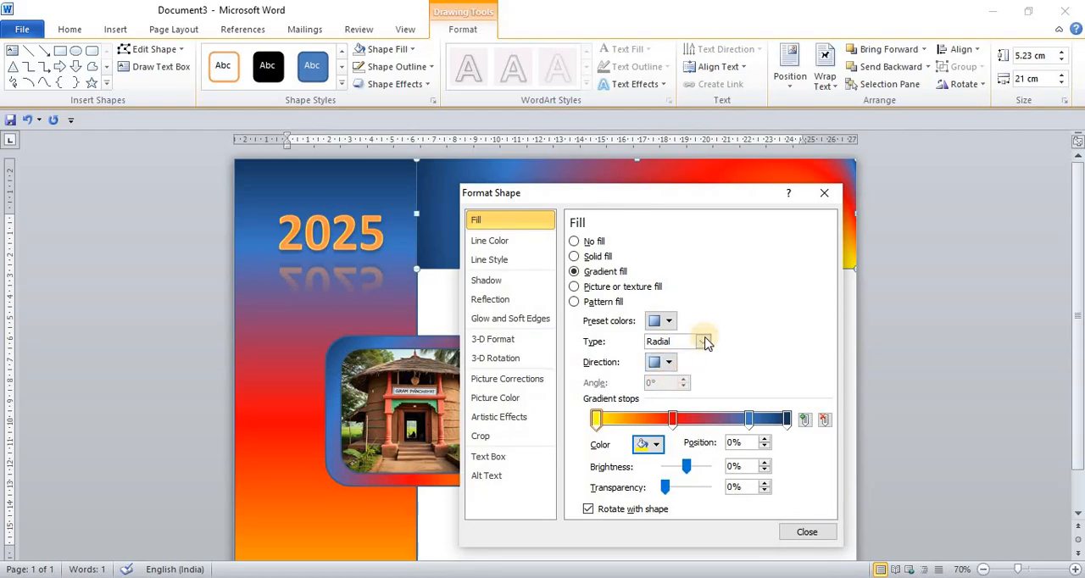
{"action": "left_click", "coordinate": [703, 341]}
{"action": "left_click", "coordinate": [660, 356]}
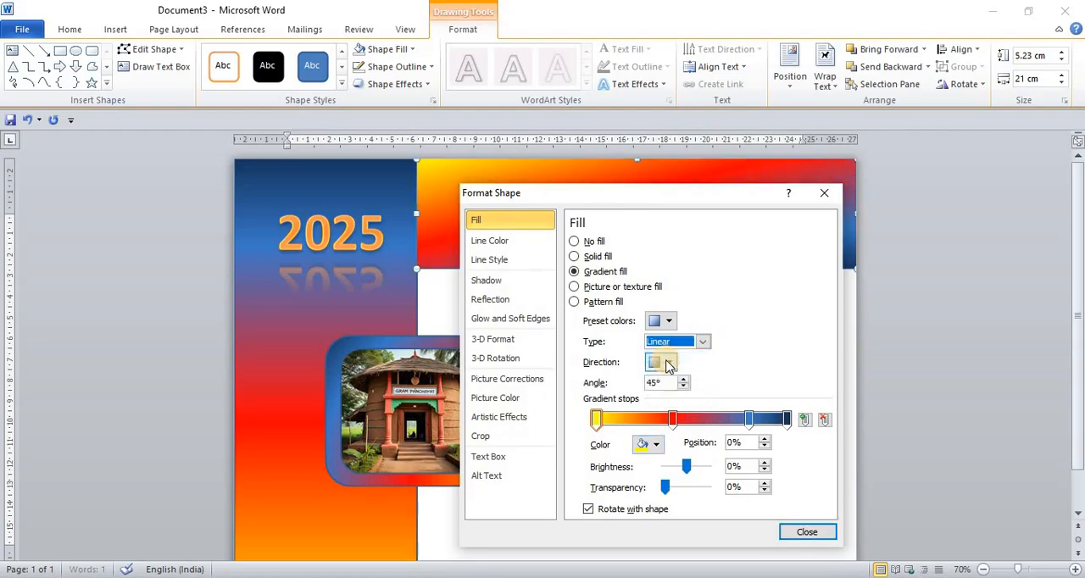
{"action": "left_click_drag", "start_coordinate": [623, 195], "coordinate": [660, 207]}
{"action": "left_click", "coordinate": [846, 546]}
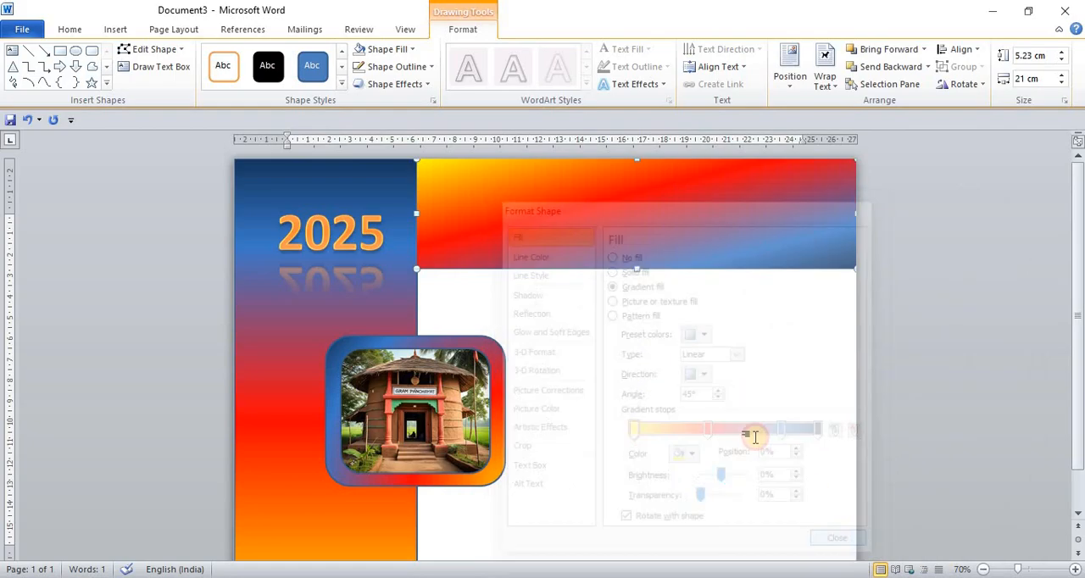
{"action": "left_click", "coordinate": [581, 309]}
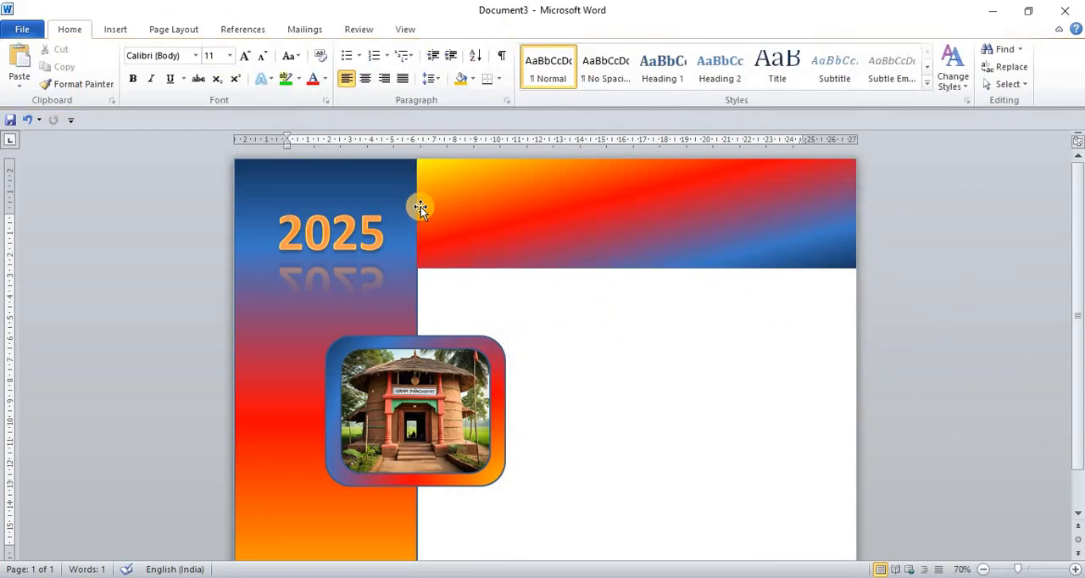
- Edit the header rectangle's points, bending its lower edge upward into a wave from the corner beside the gradient strip
{"action": "left_click", "coordinate": [420, 207]}
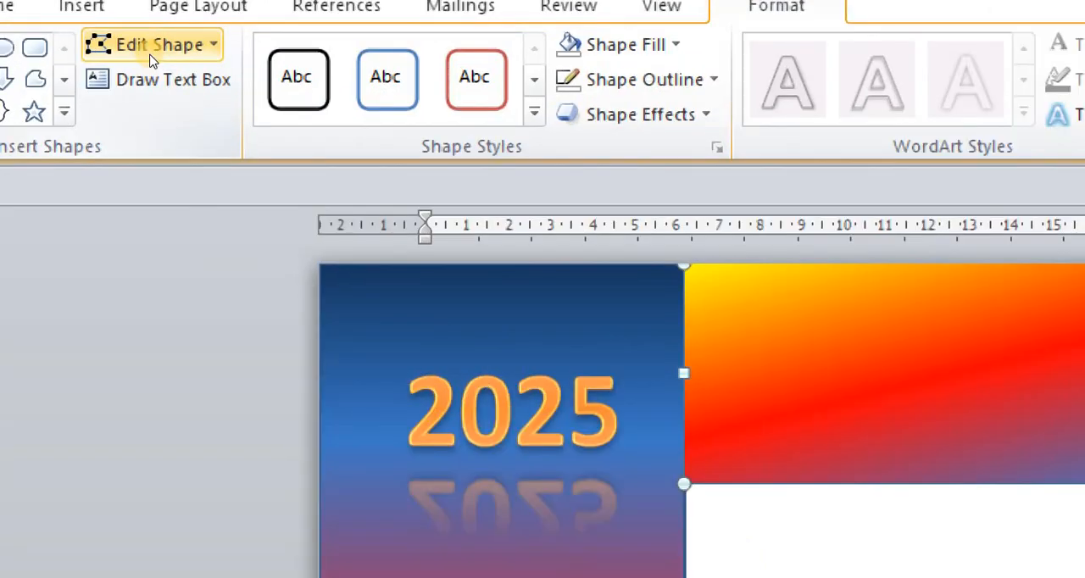
{"action": "left_click", "coordinate": [150, 56]}
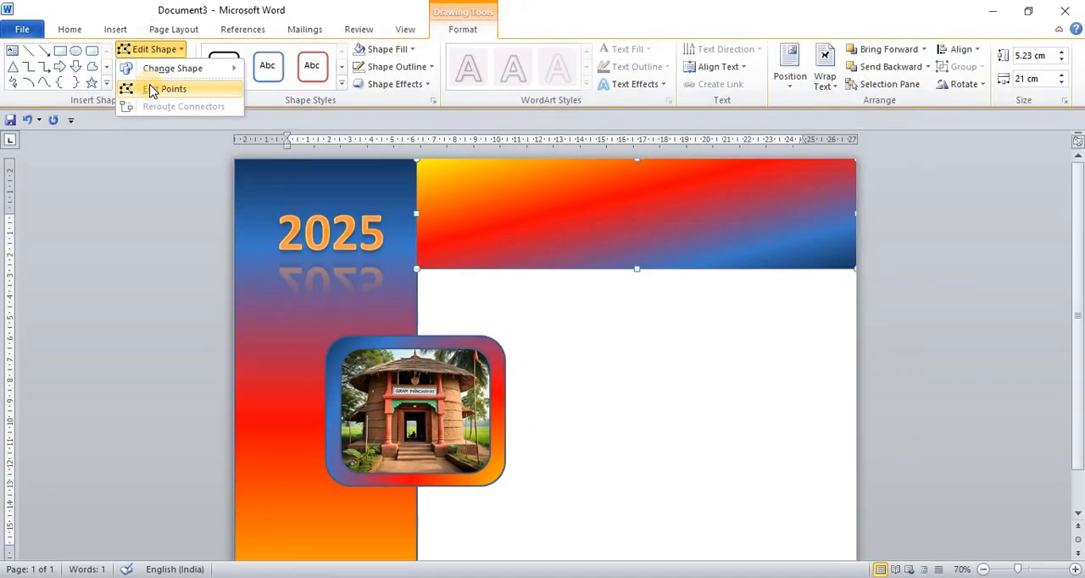
{"action": "left_click", "coordinate": [153, 90]}
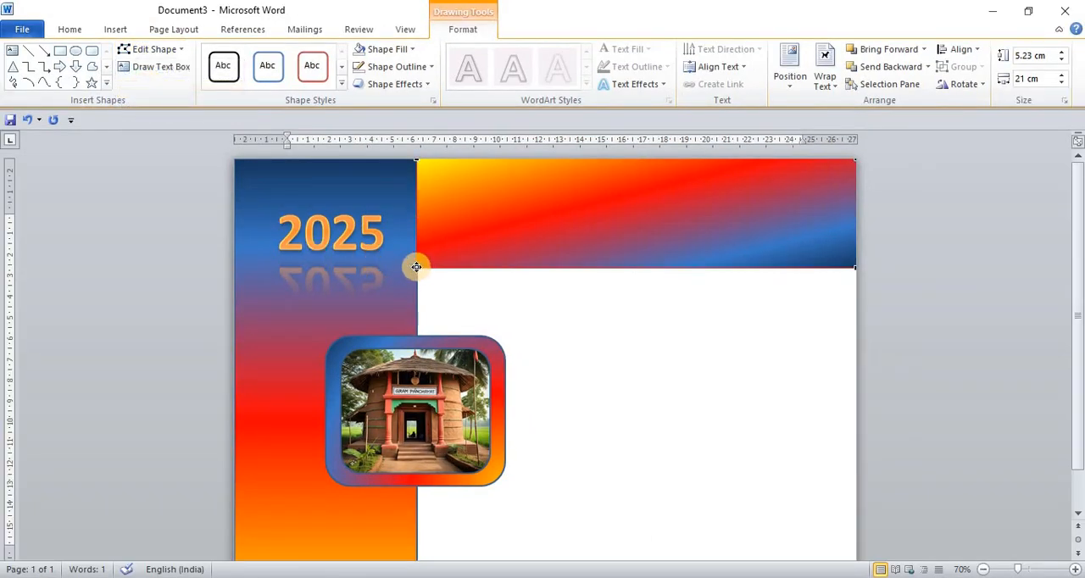
{"action": "left_click", "coordinate": [417, 267]}
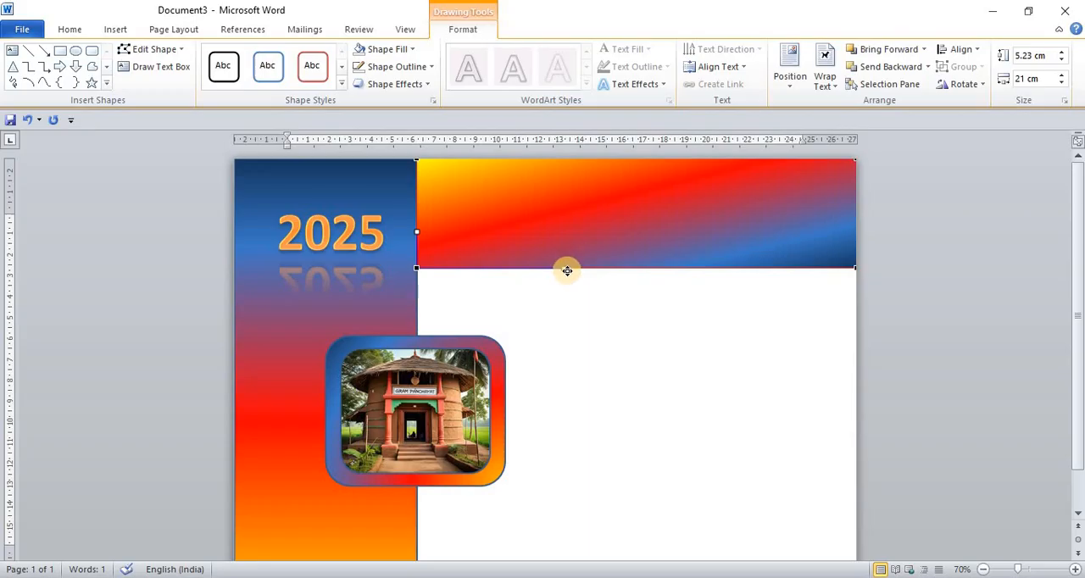
{"action": "left_click_drag", "start_coordinate": [567, 270], "coordinate": [543, 211]}
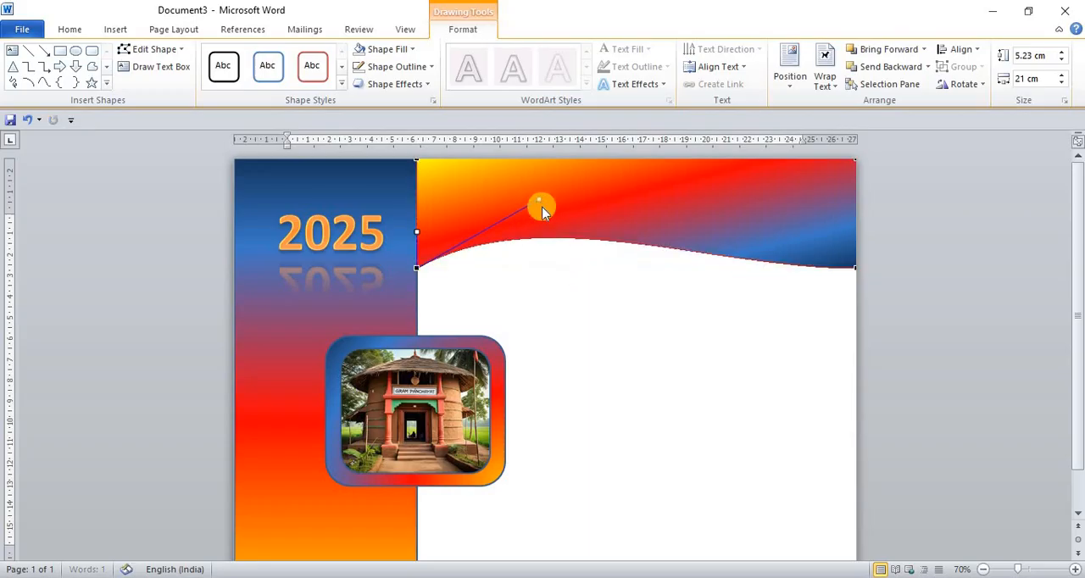